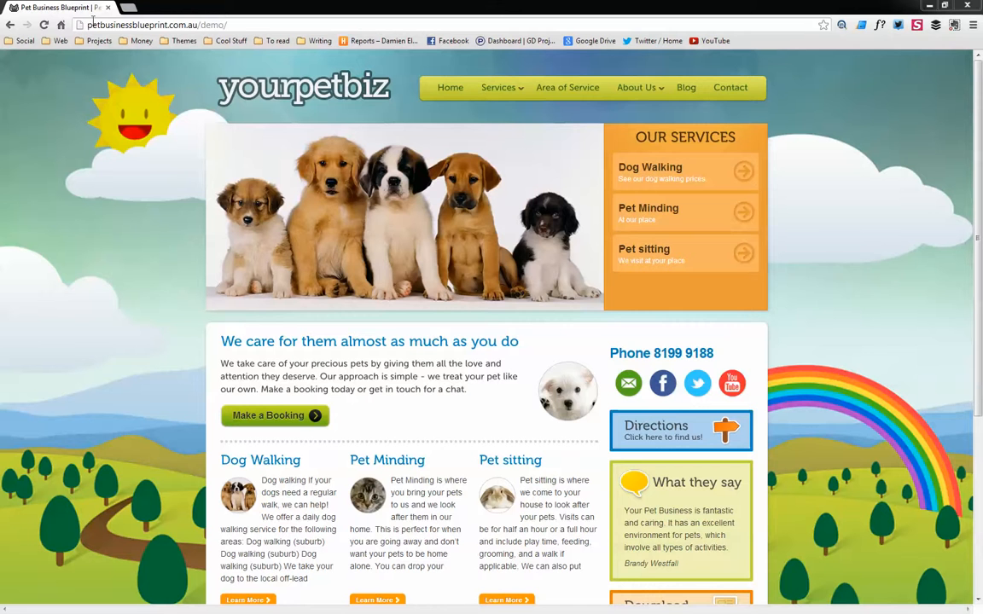
Go to the demo site's wp-admin login page and log in with the prefilled credentials, with Remember Me enabled
click(248, 24)
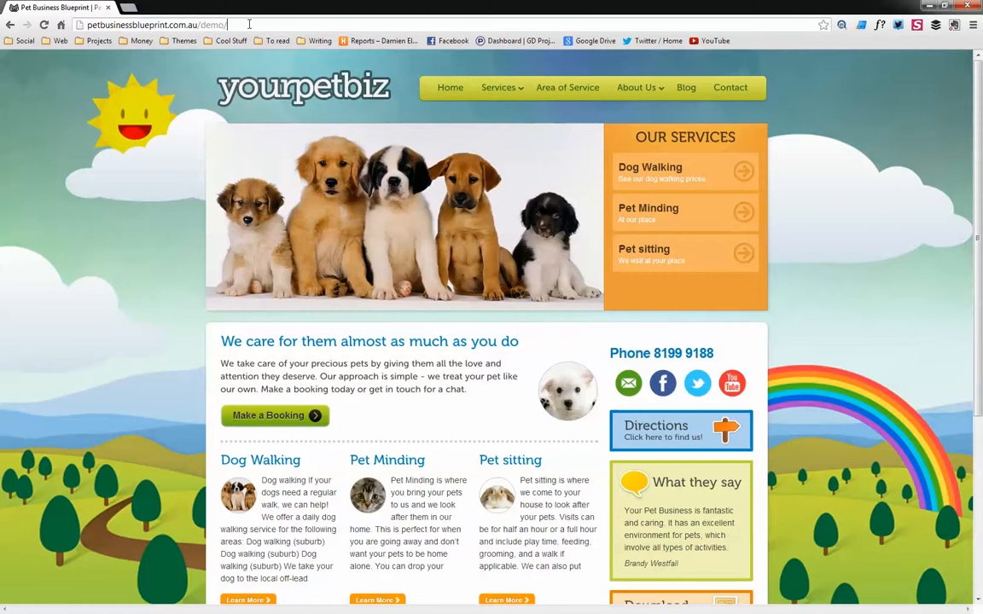
click(249, 25)
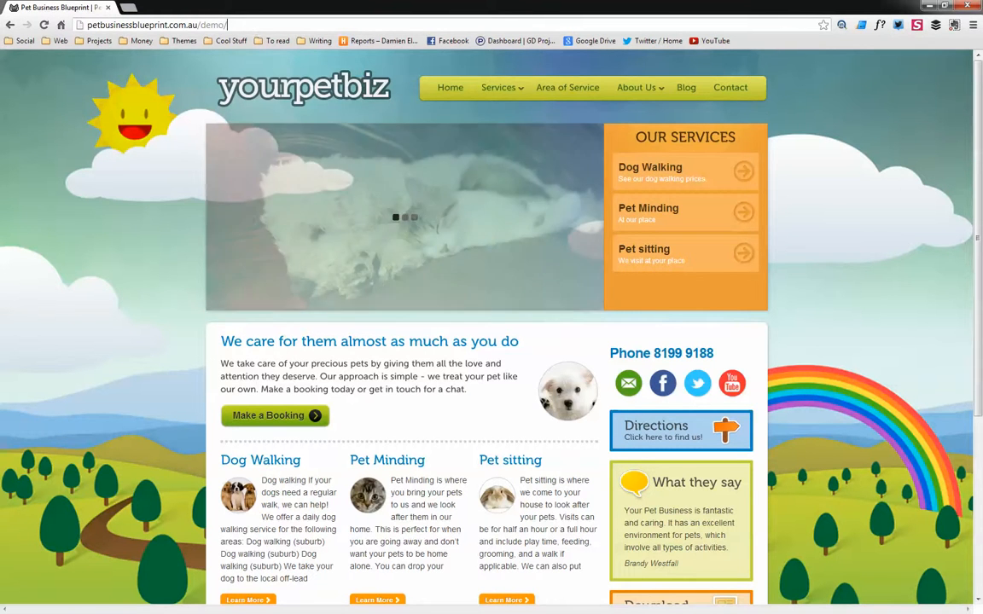
text(wp-admi)
key(Return)
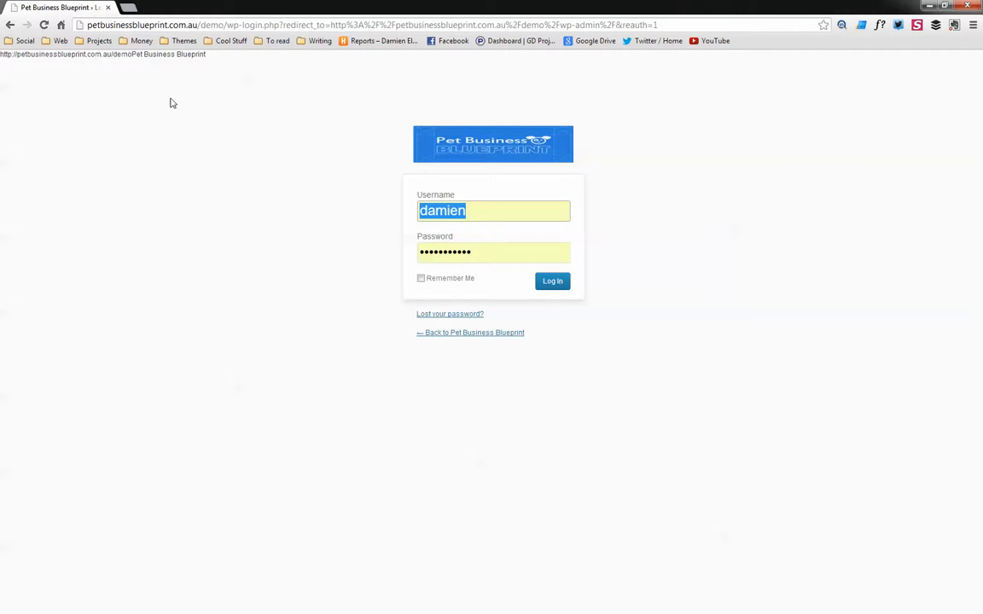
click(465, 279)
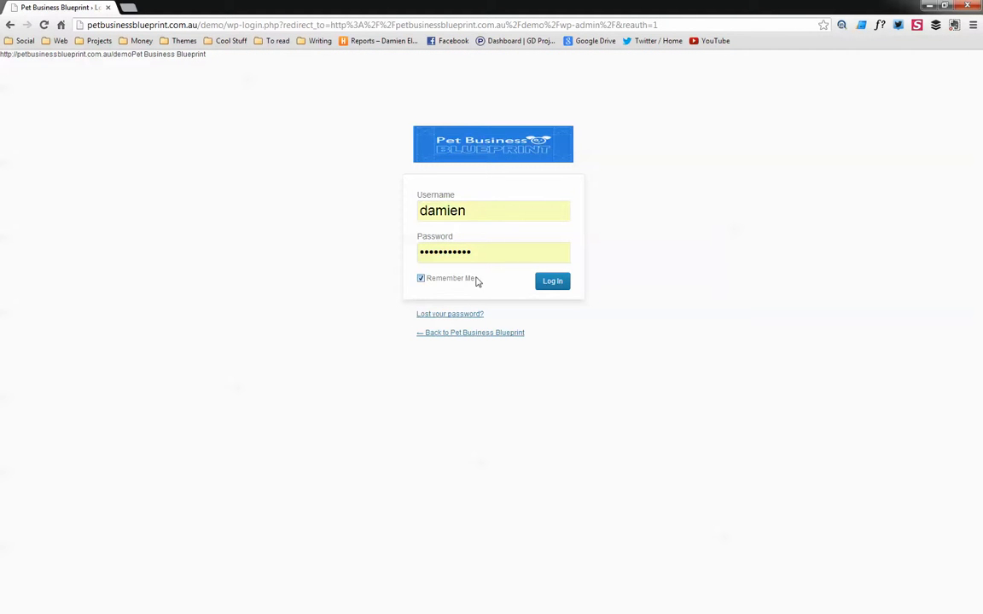
click(554, 281)
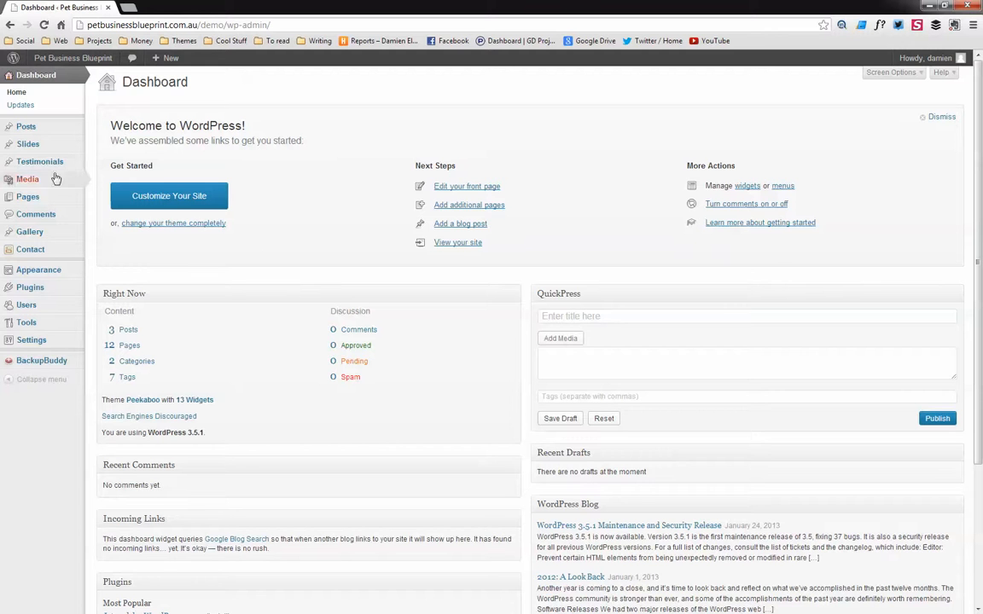
Open the About Us page for editing from the list of site pages
click(37, 198)
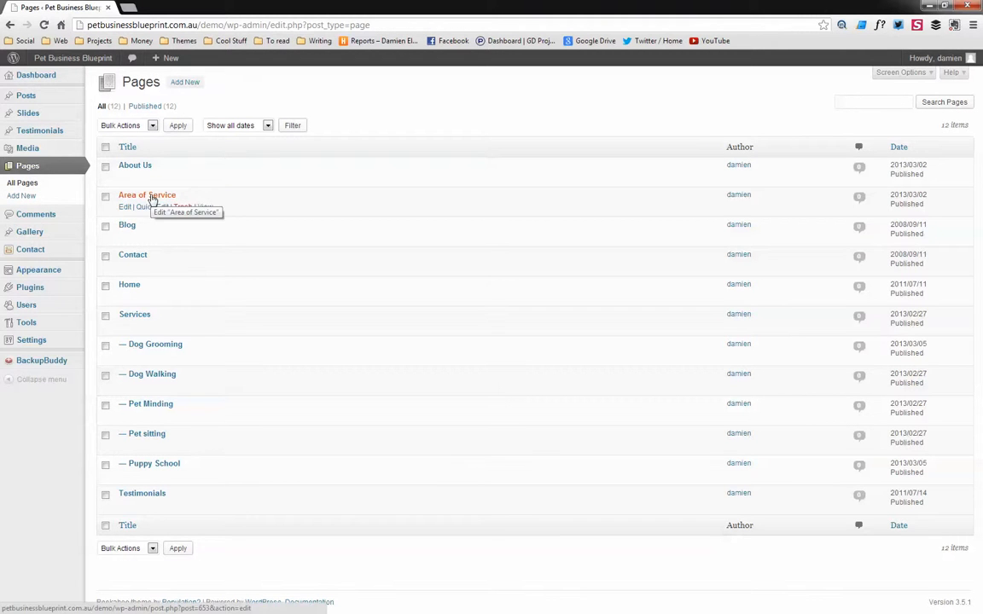
click(145, 169)
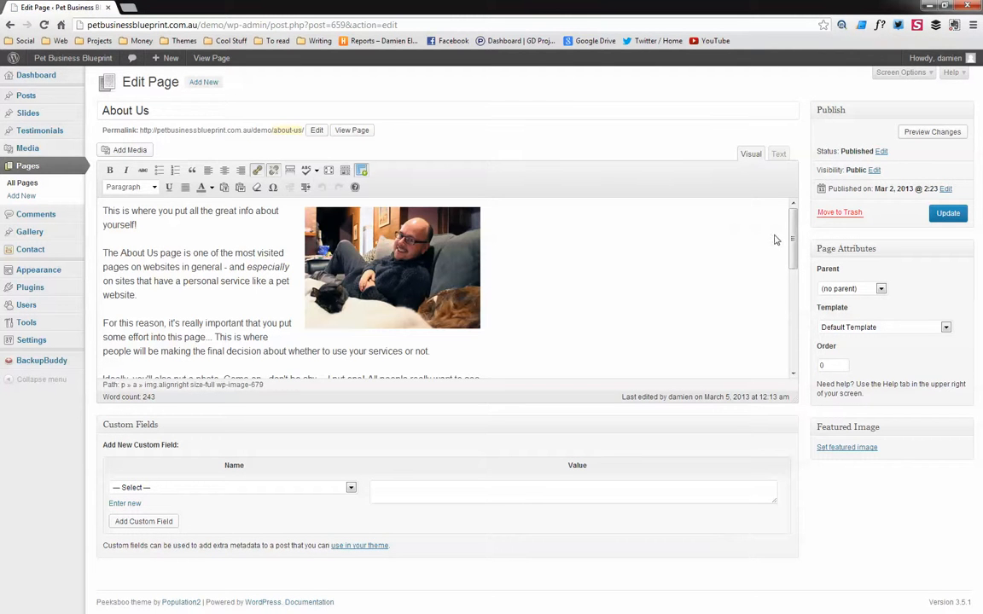
drag(792, 240, 252, 227)
Apply bold to part of the paragraph starting "The About Us page" and remove the bold again
drag(137, 253, 206, 282)
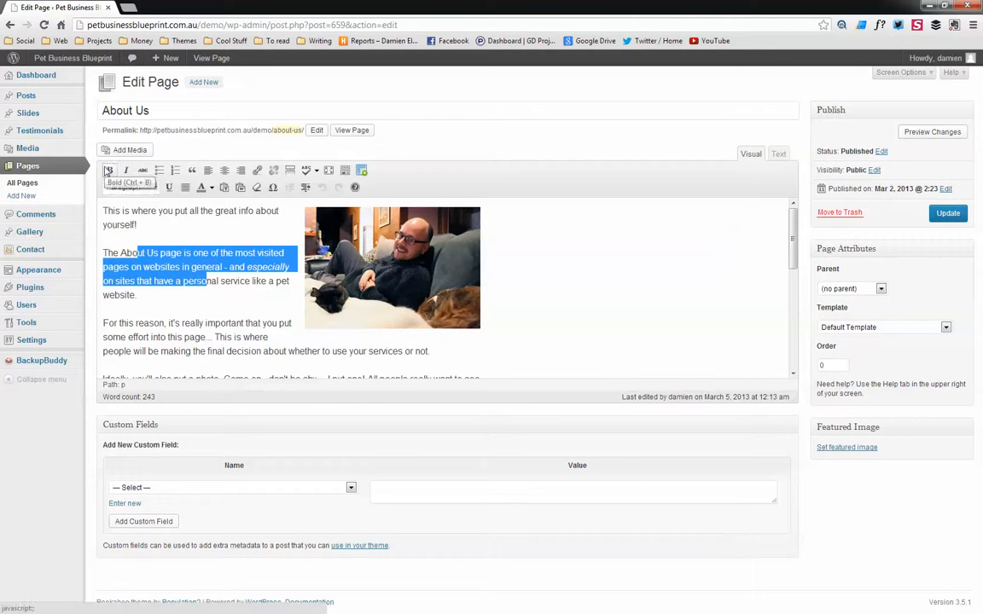
click(108, 171)
click(107, 171)
click(190, 285)
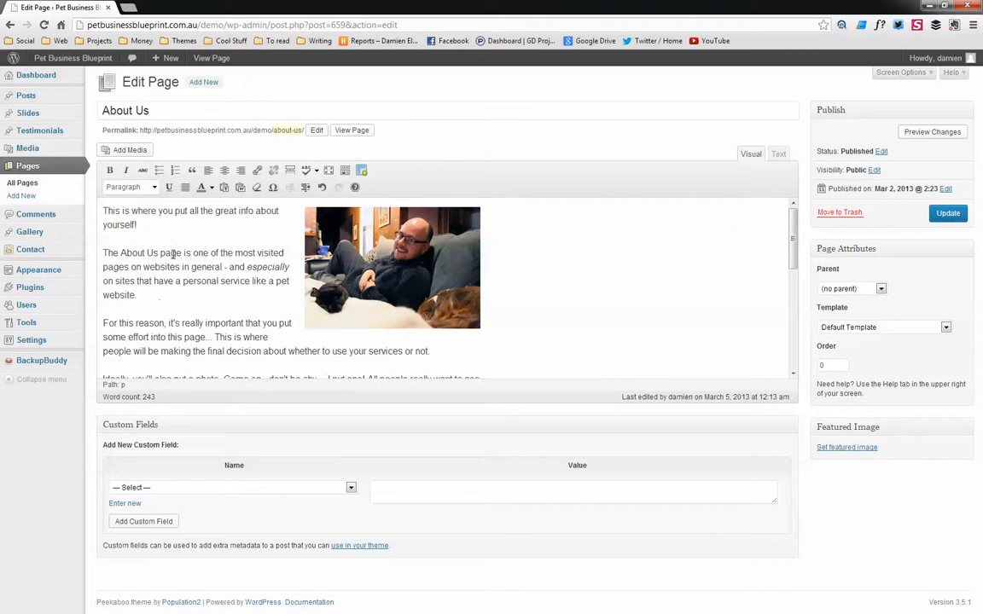
Insert the text "a test ...." after "The About Us page is" in the second paragraph
click(172, 253)
text(a test )
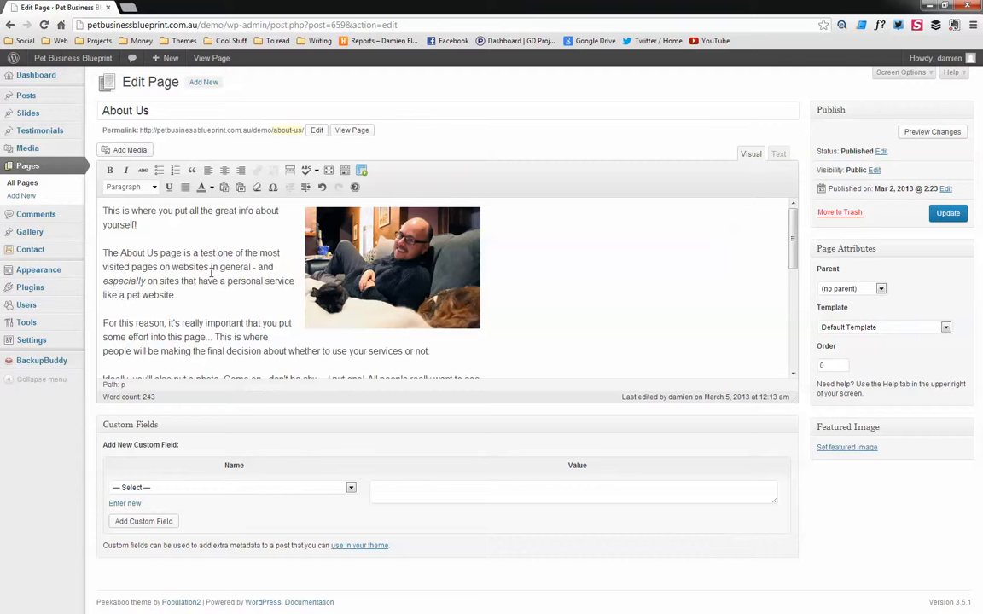
text(....)
Delete the photo from the page, and upload and insert pet-logo-forums.png from the petbusinesslogo folder in its place
click(370, 296)
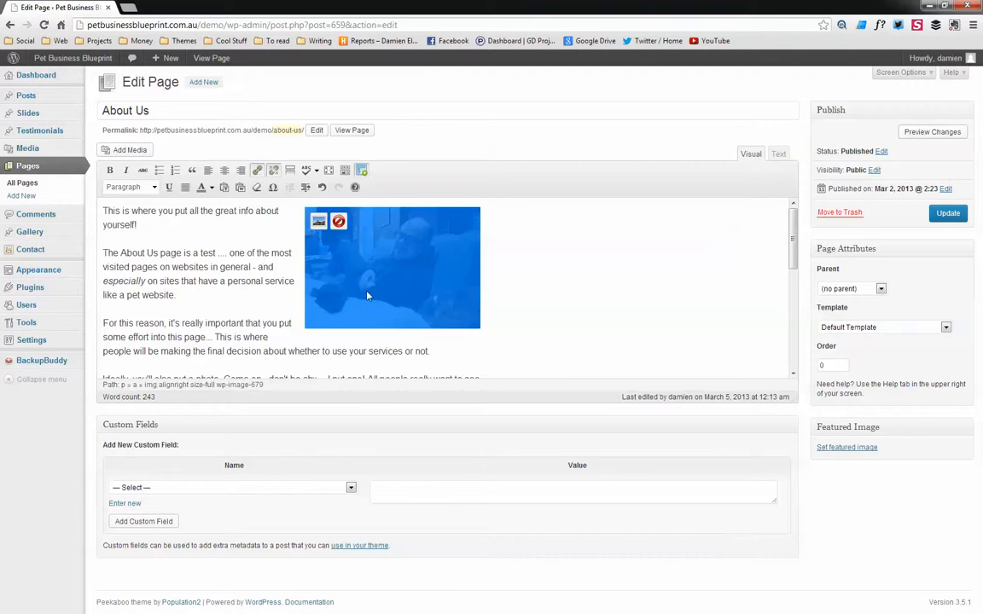
click(339, 223)
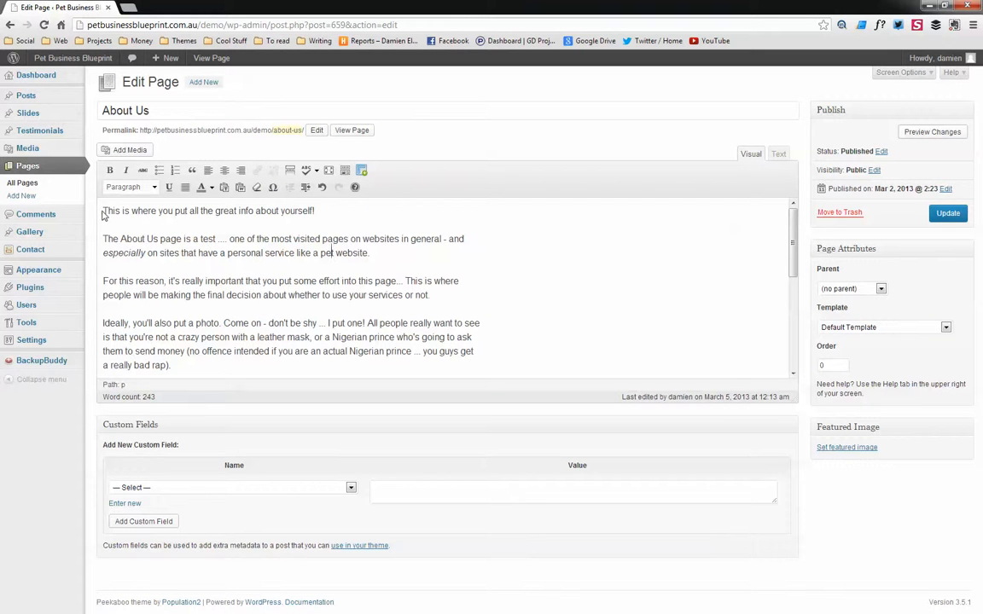
click(129, 151)
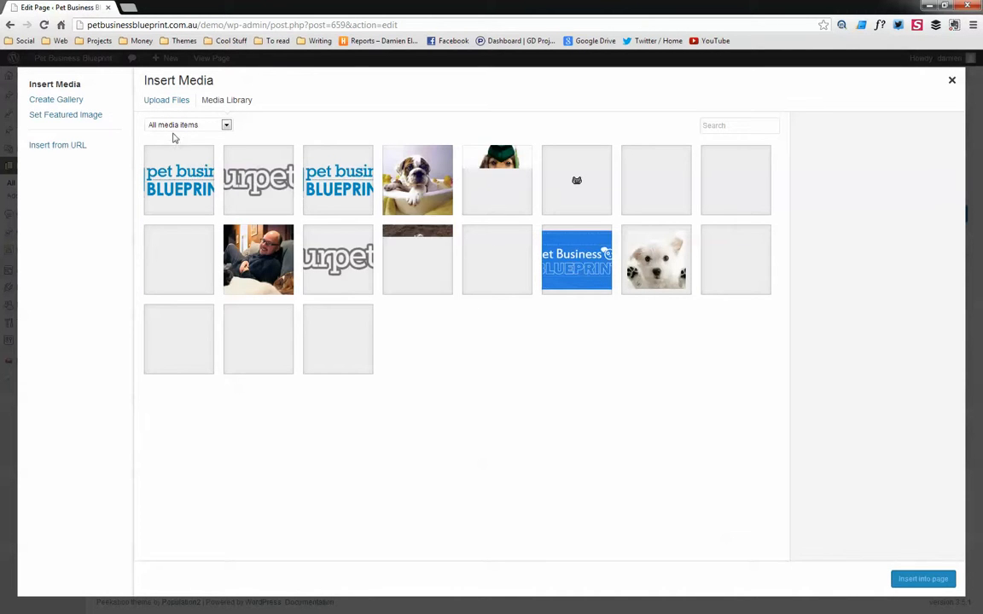
click(171, 103)
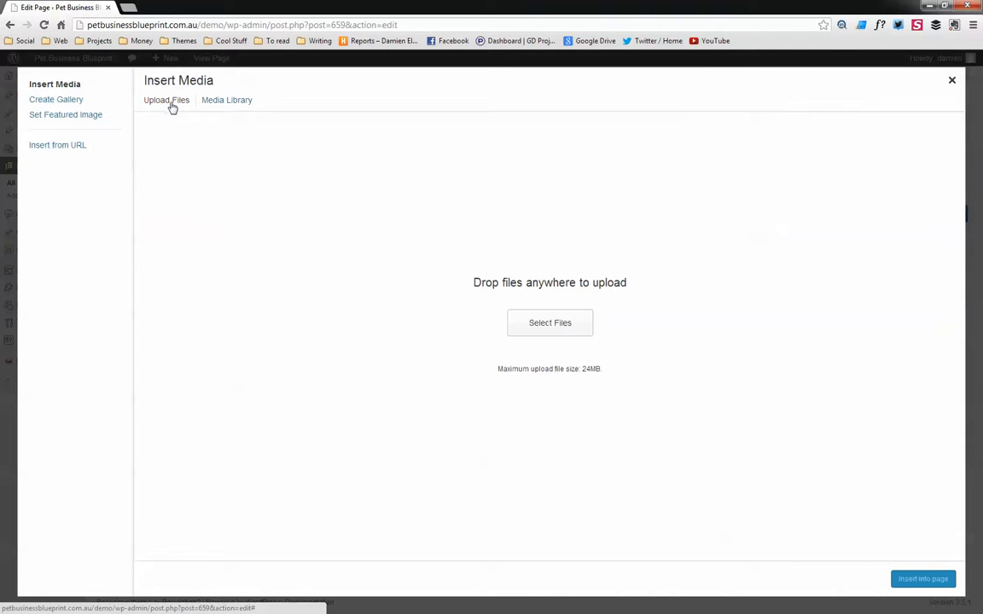
click(550, 321)
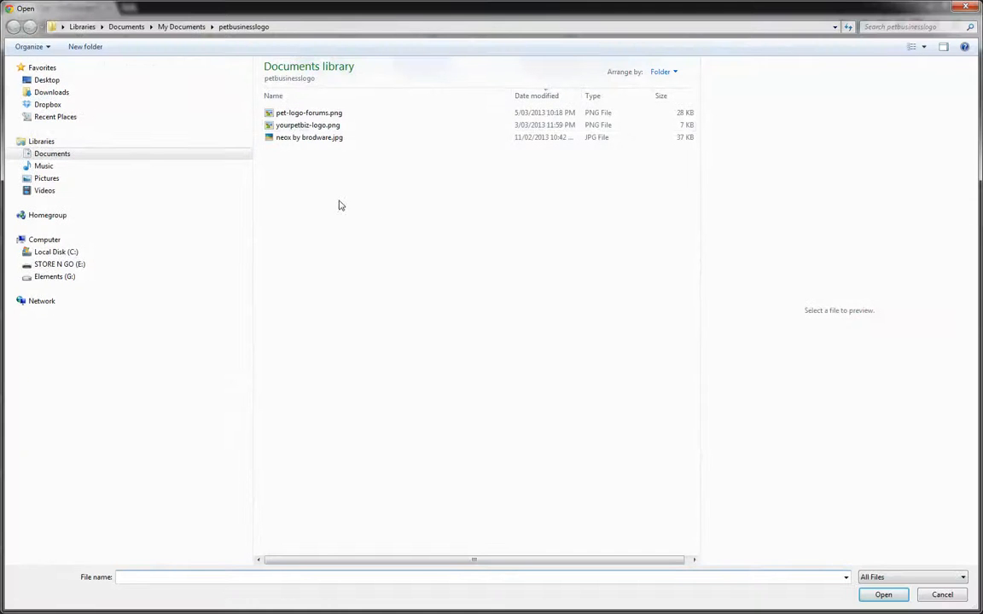
click(307, 113)
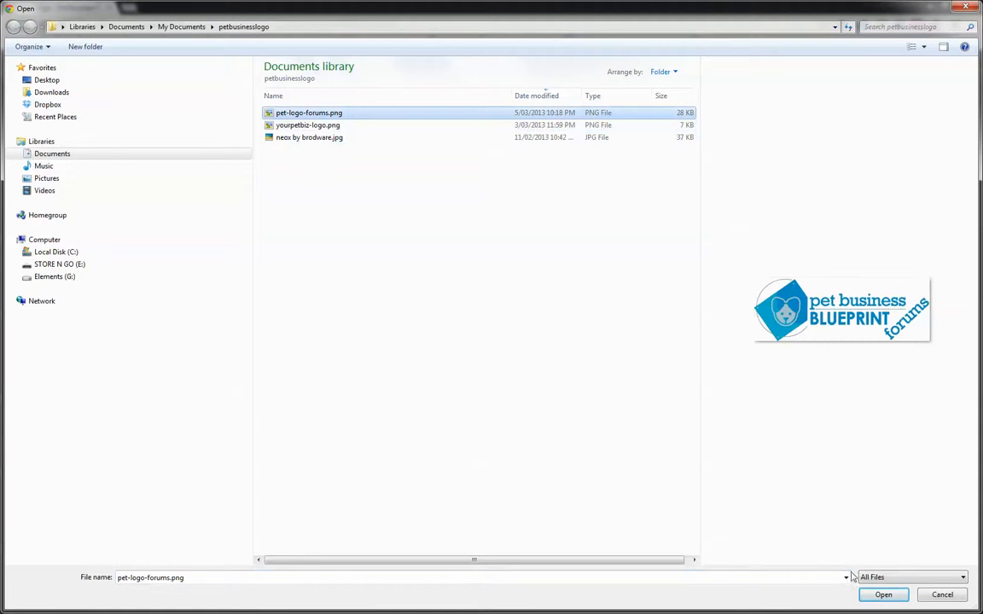
click(883, 595)
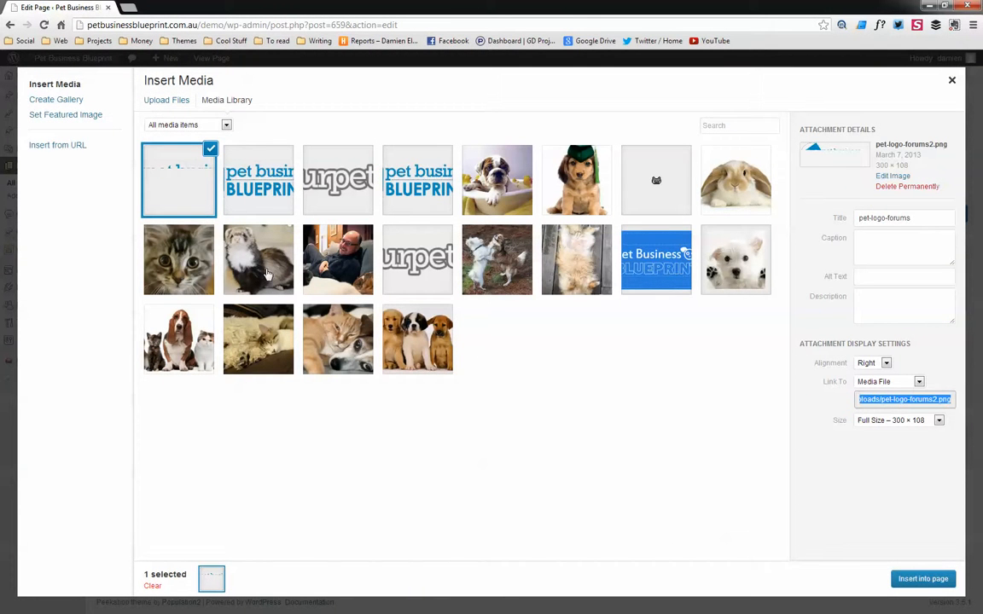
click(929, 579)
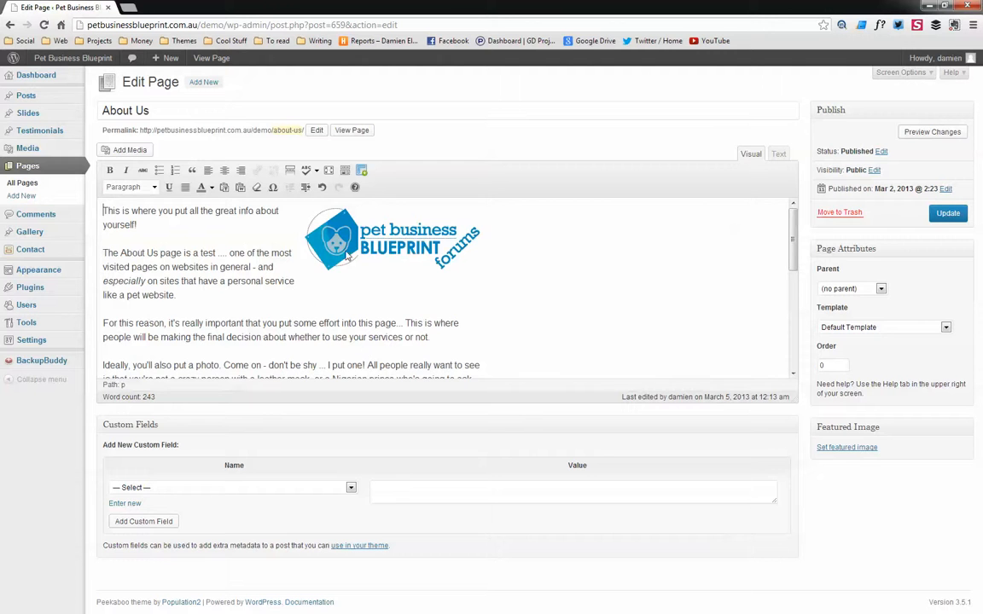
Change the alignment of the inserted logo image to Left
click(358, 257)
click(319, 223)
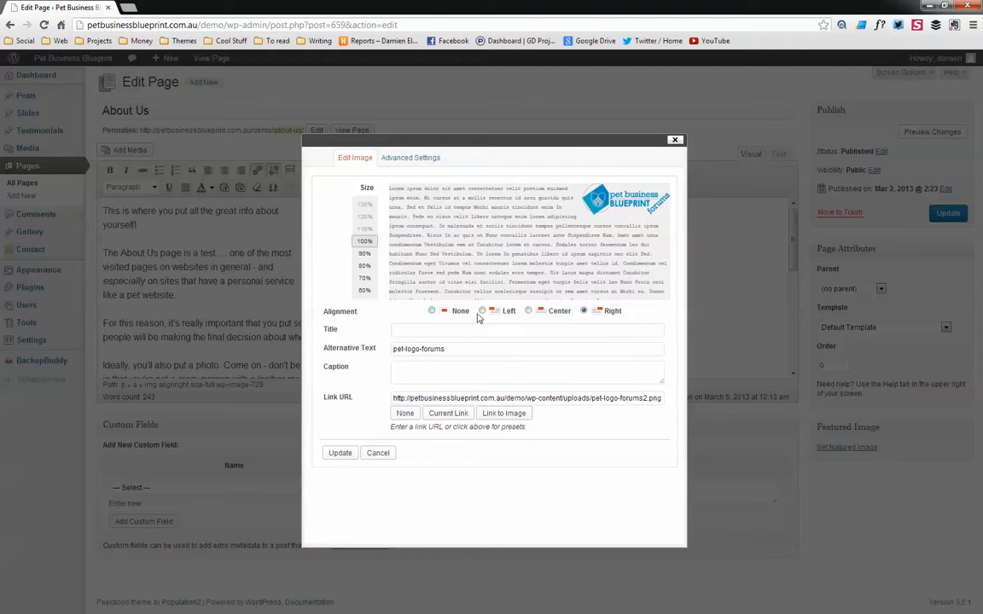
click(483, 312)
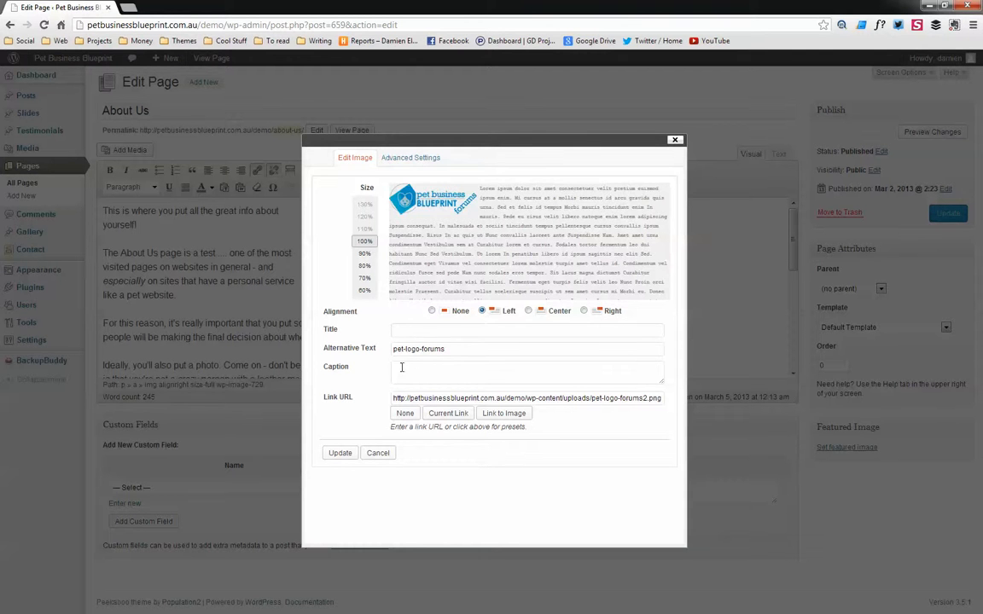
click(340, 453)
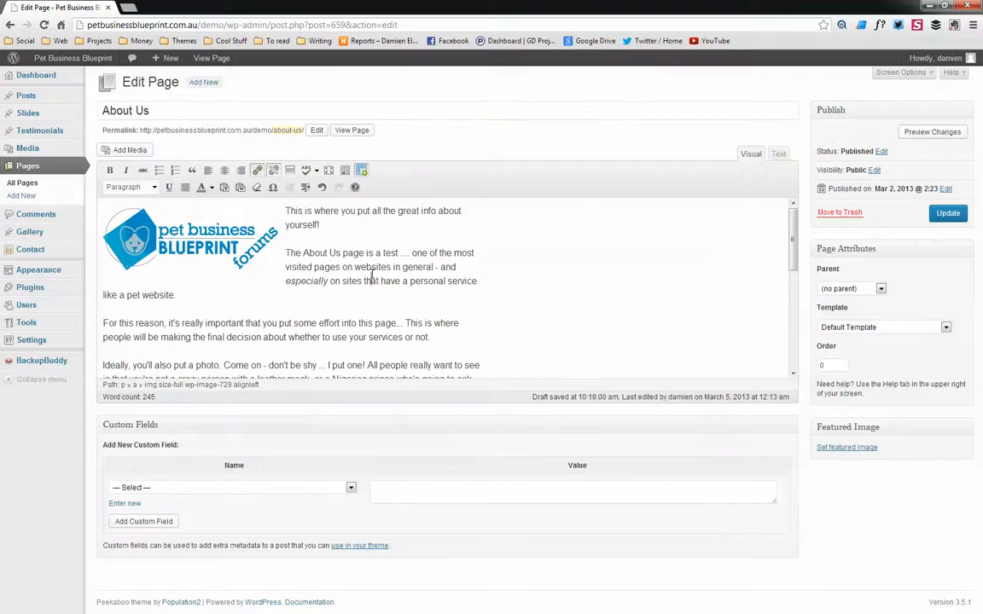
Link the words "Come on - don't be shy" to the site's existing Contact page
scroll(775, 308, down, 5)
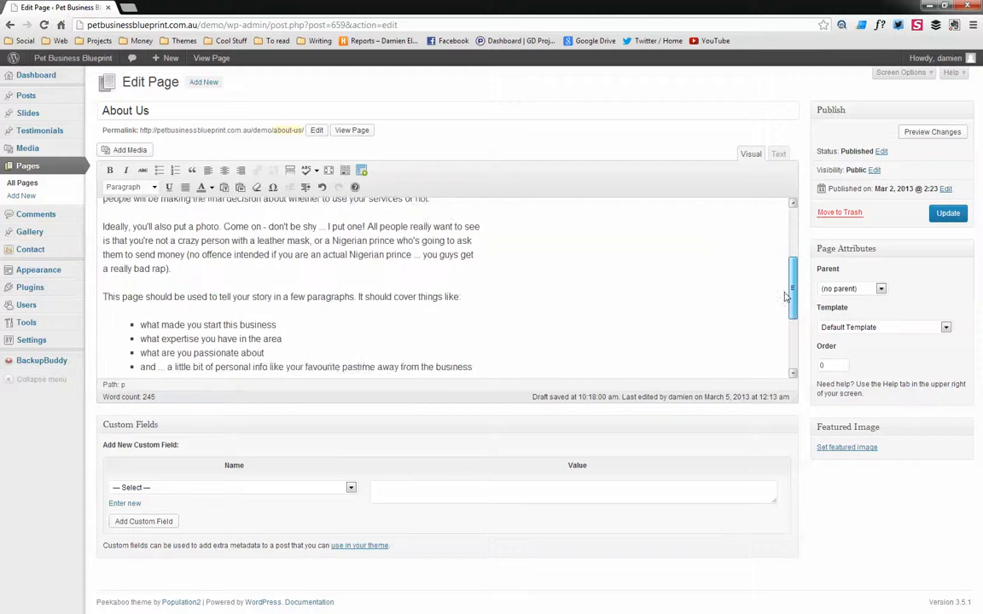
scroll(777, 328, down, 2)
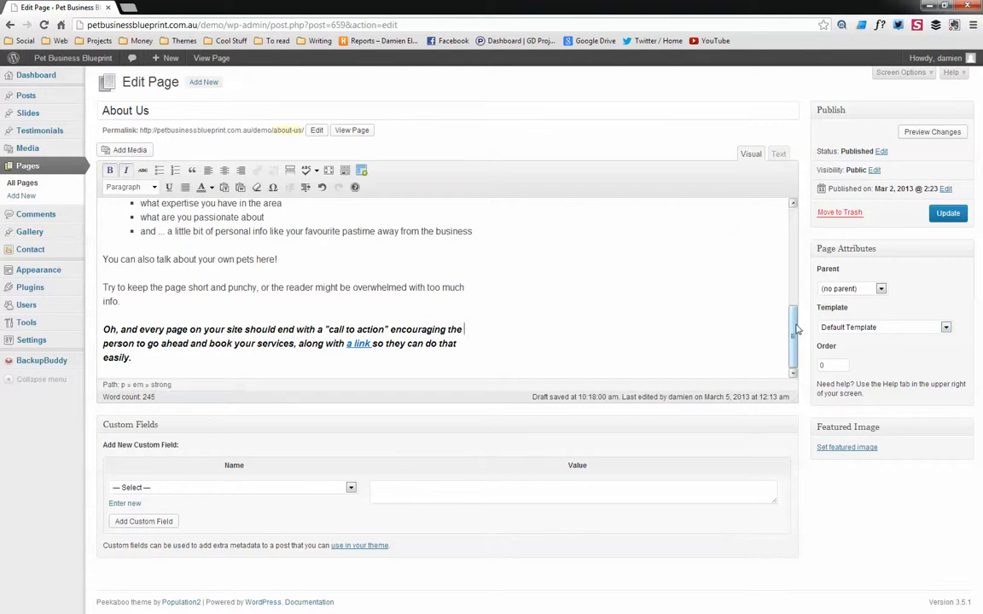
drag(790, 338, 301, 275)
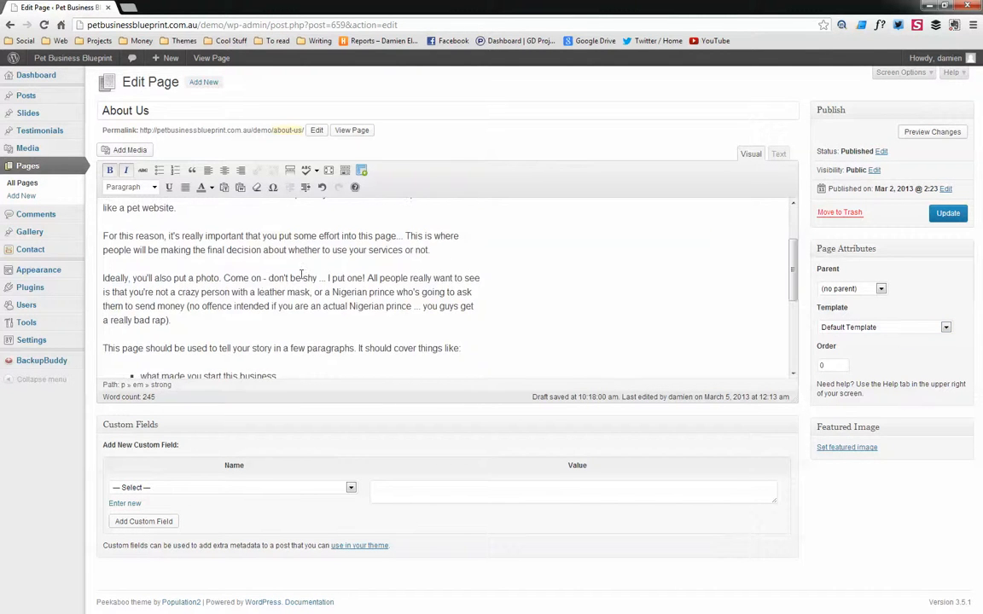
drag(225, 278, 316, 278)
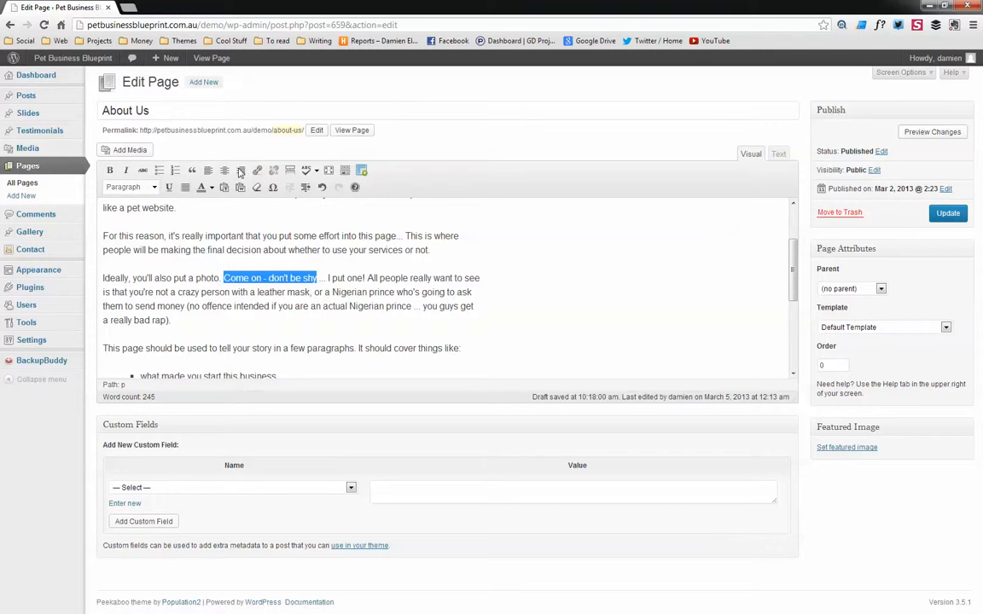
click(257, 172)
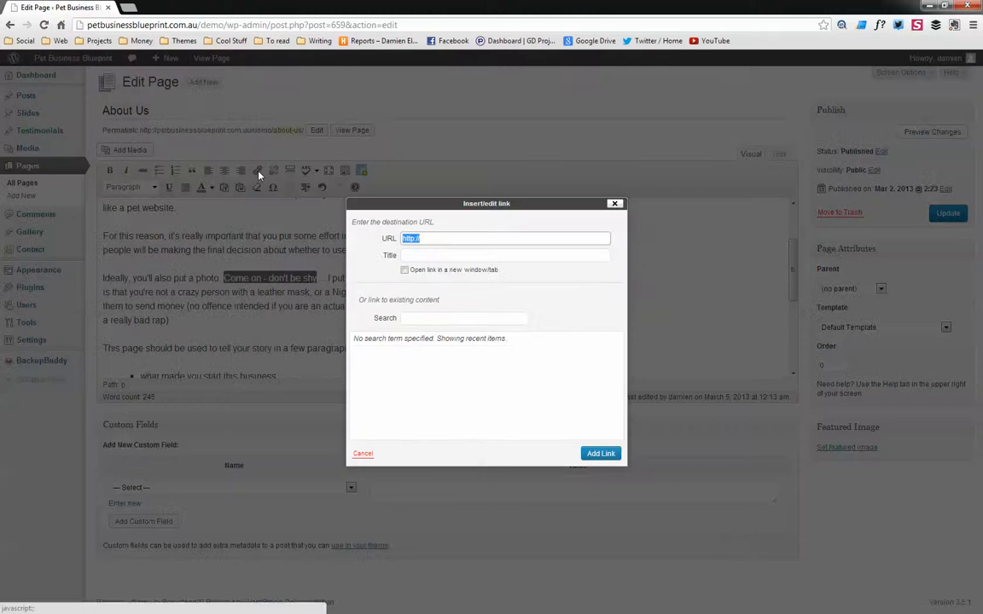
click(410, 238)
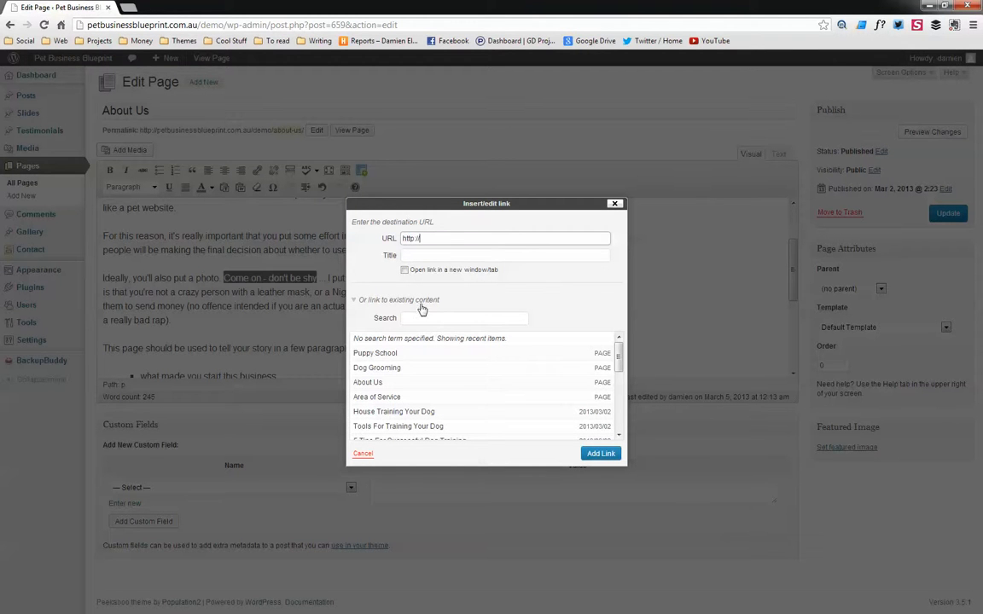
drag(620, 365, 620, 435)
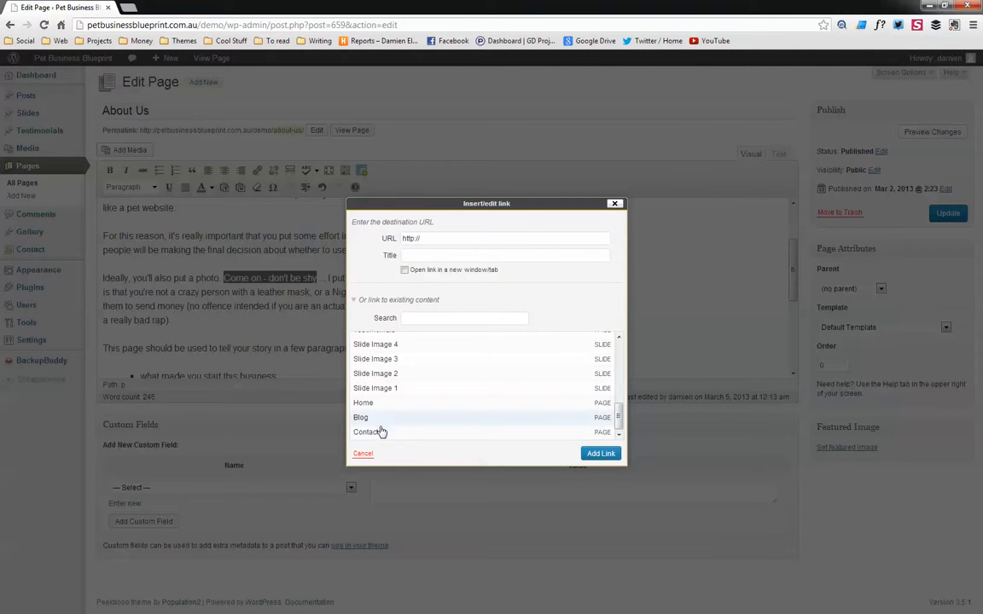
click(376, 432)
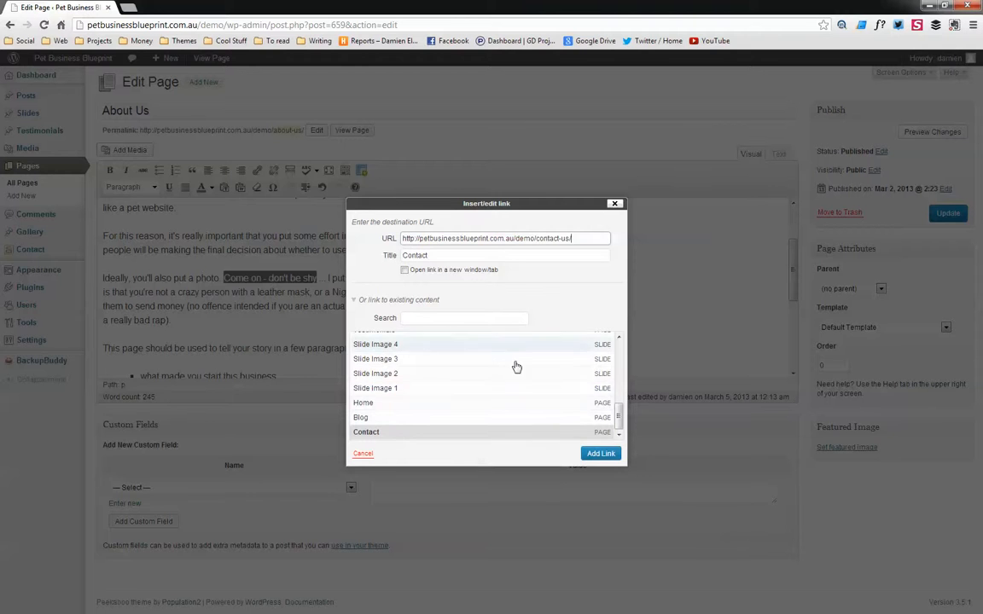
click(589, 455)
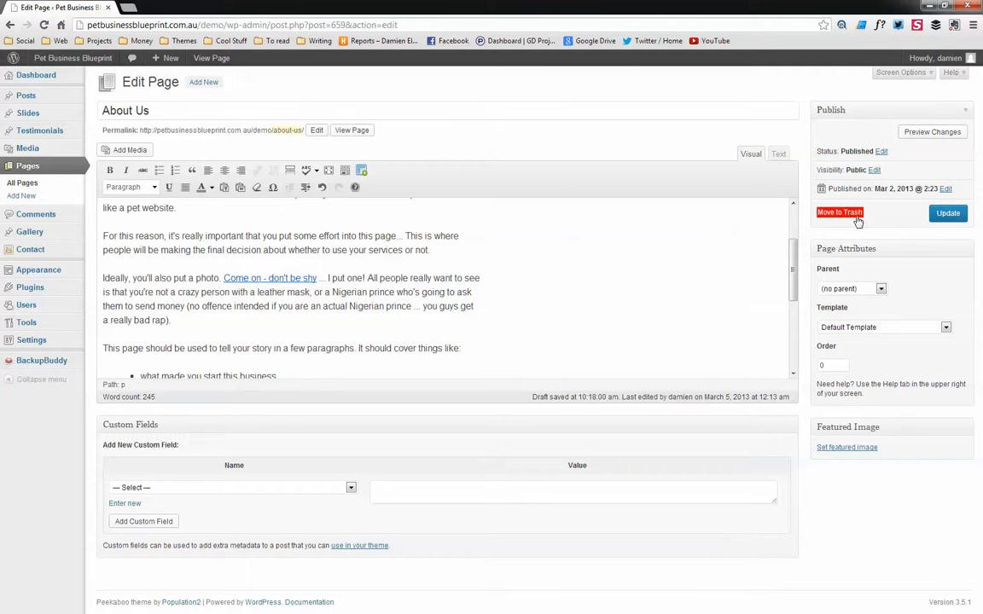
Update the About Us page, and view it in a new browser tab to test the "Come on - don't be shy" link
click(948, 214)
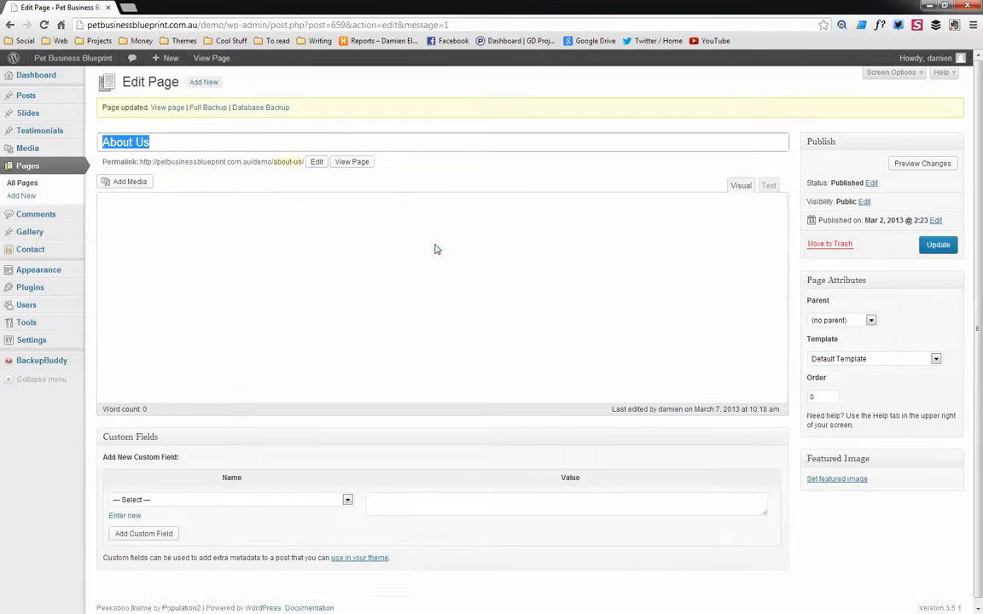
right_click(341, 163)
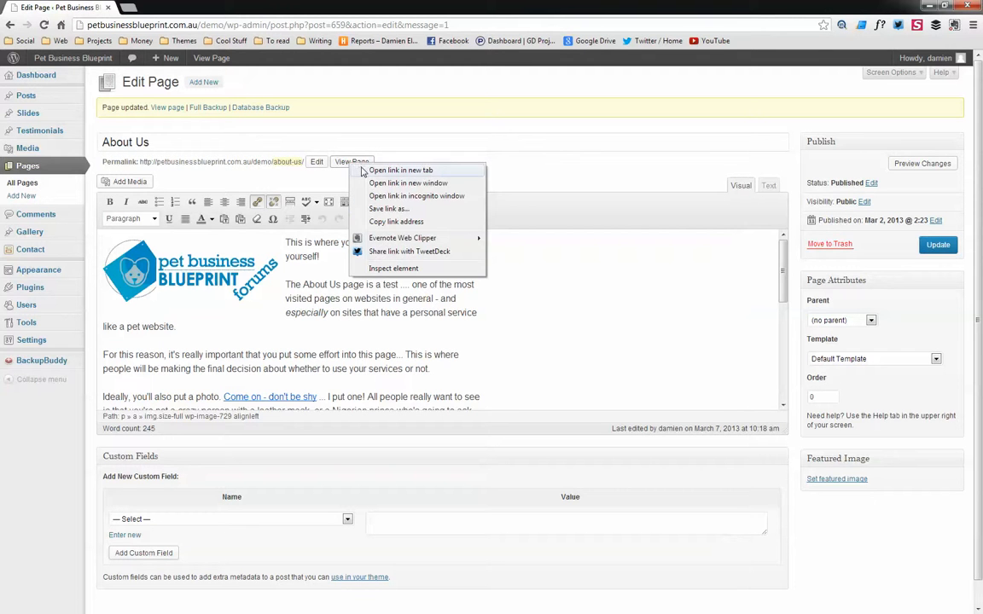
click(344, 171)
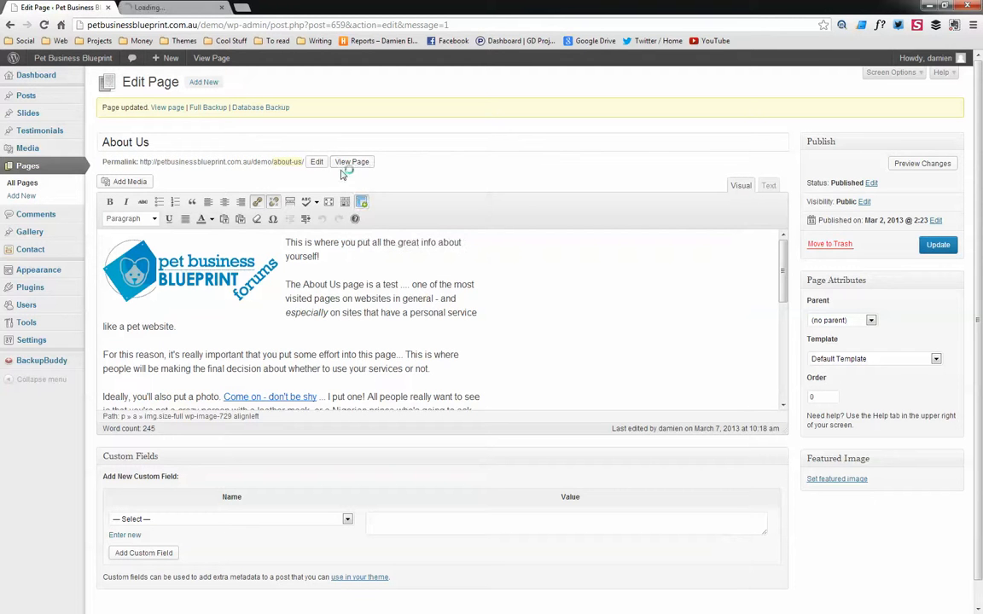
click(158, 7)
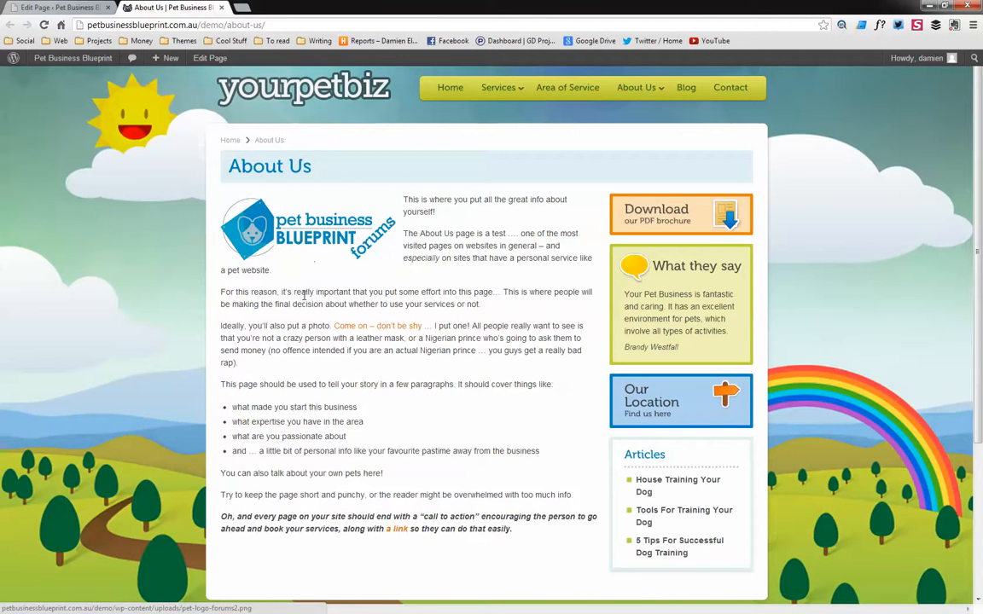
click(382, 327)
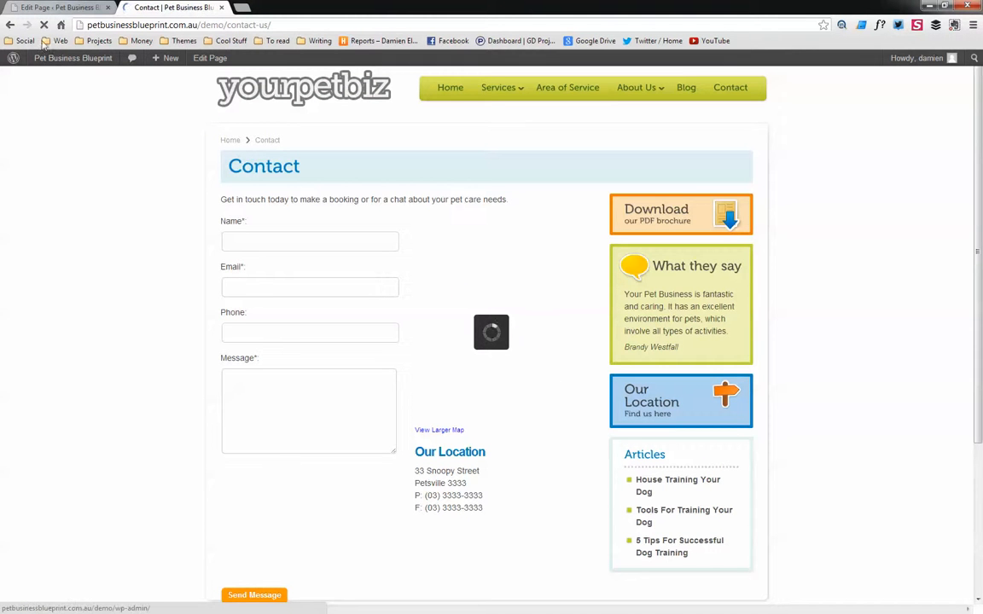
Return to the page editor and add a new page titled "Pet Rescue" with the text "This is the content for our pet rescue page."
click(11, 25)
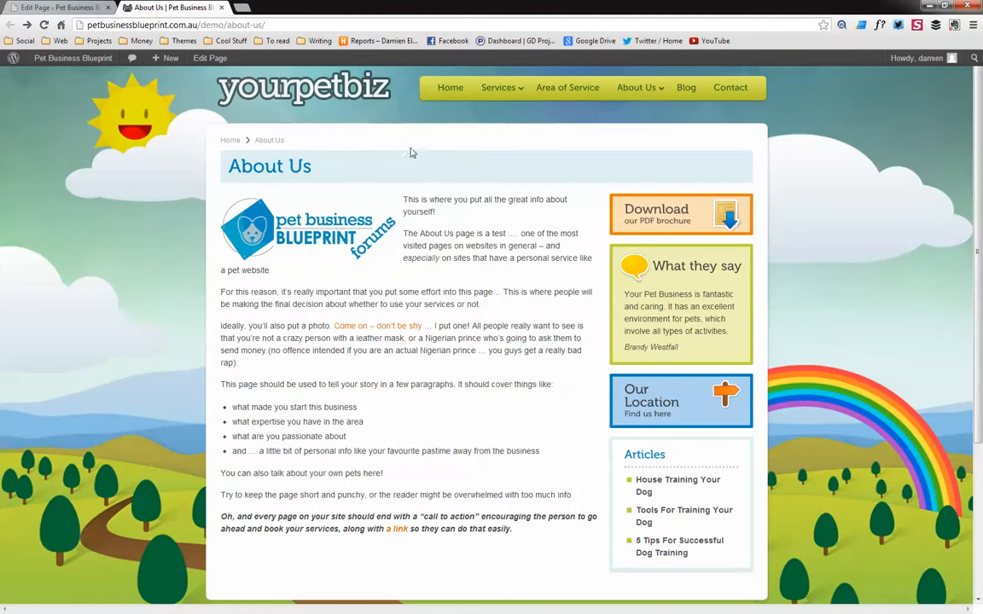
click(76, 7)
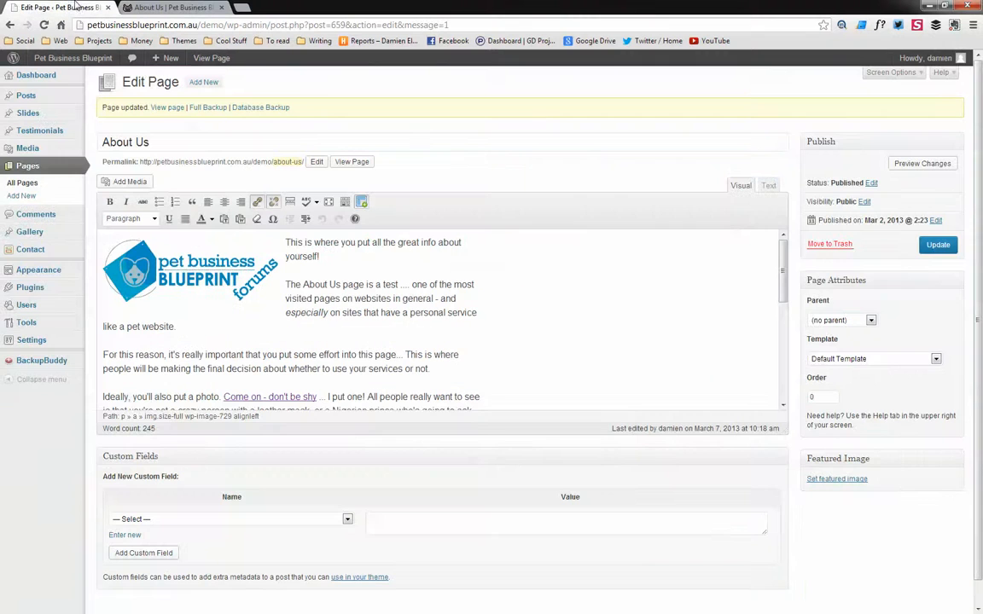
click(28, 167)
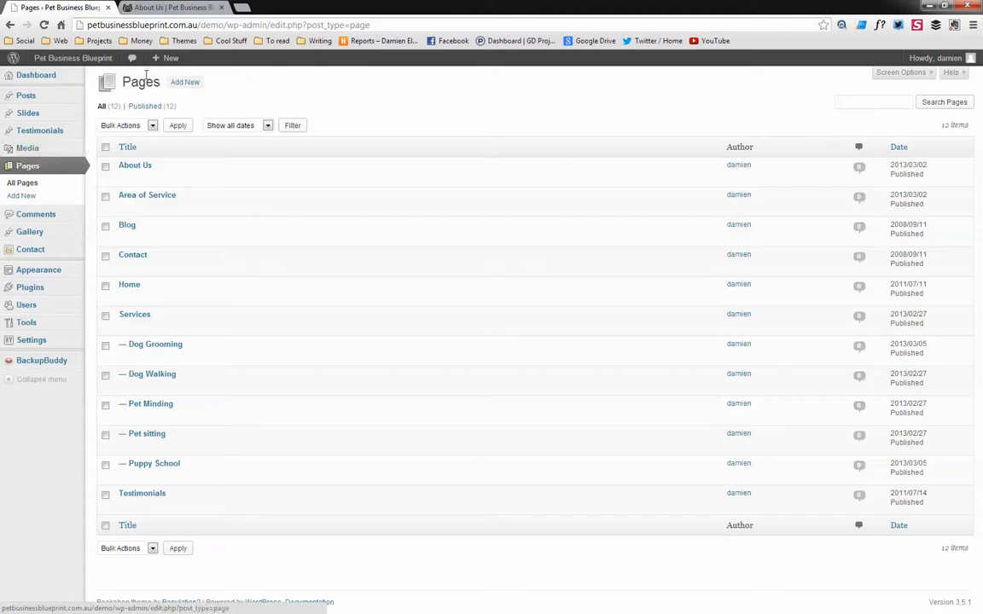
click(186, 84)
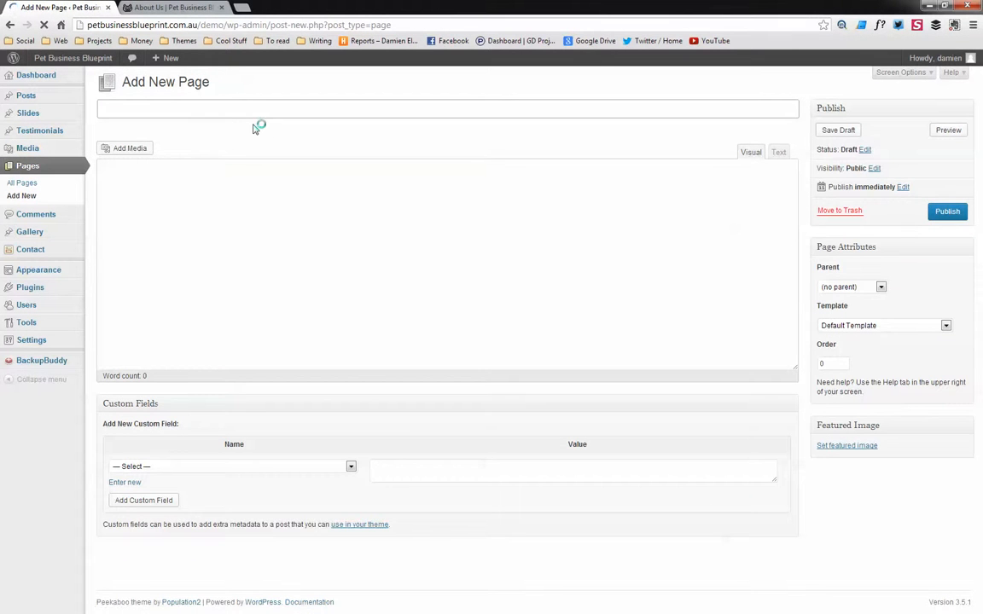
text(N)
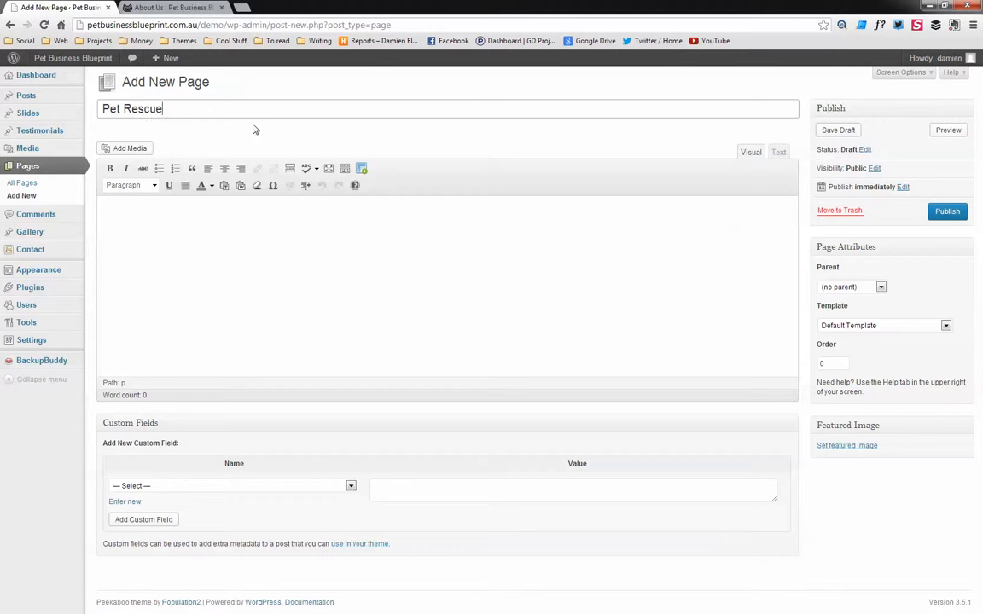
click(257, 268)
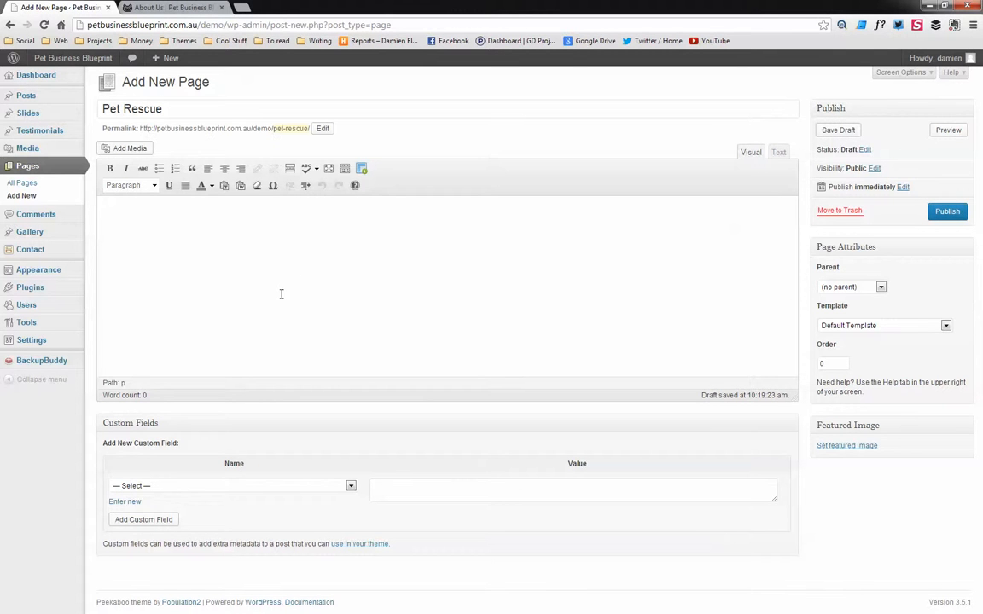
text(Th)
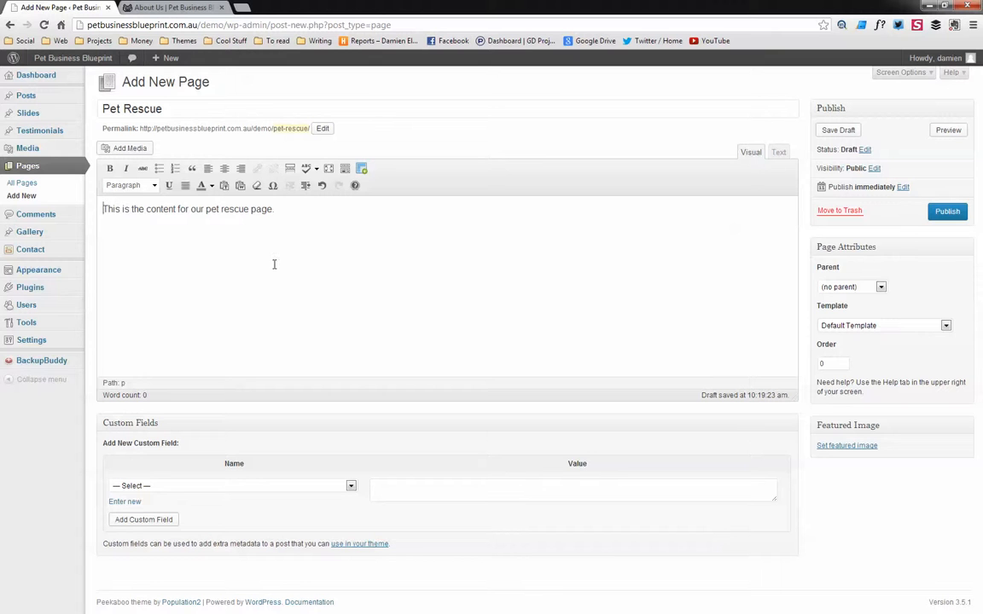
Publish the Pet Rescue page, and look over the live site's home page to see whether it is listed
click(949, 212)
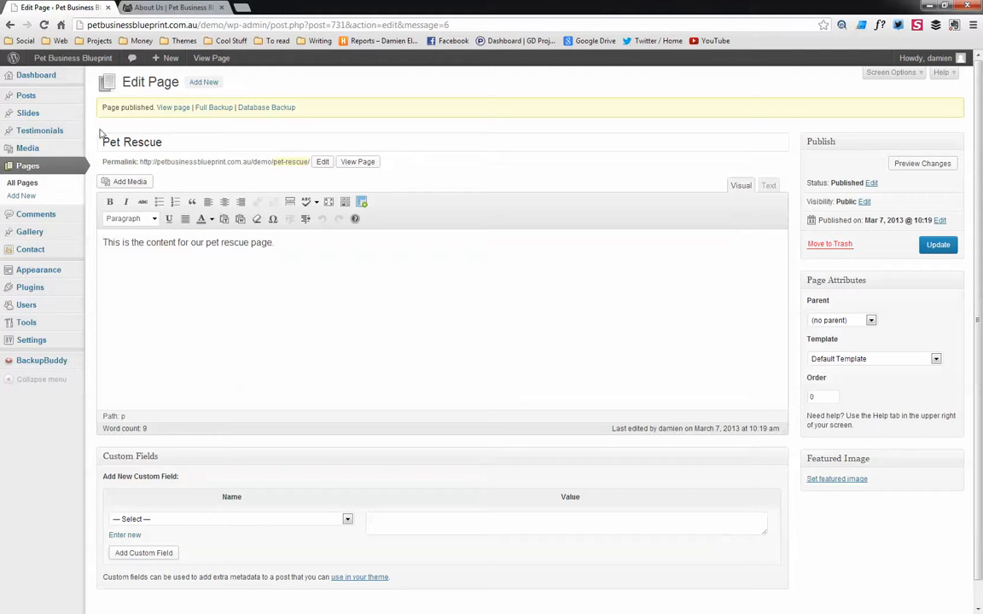
click(169, 7)
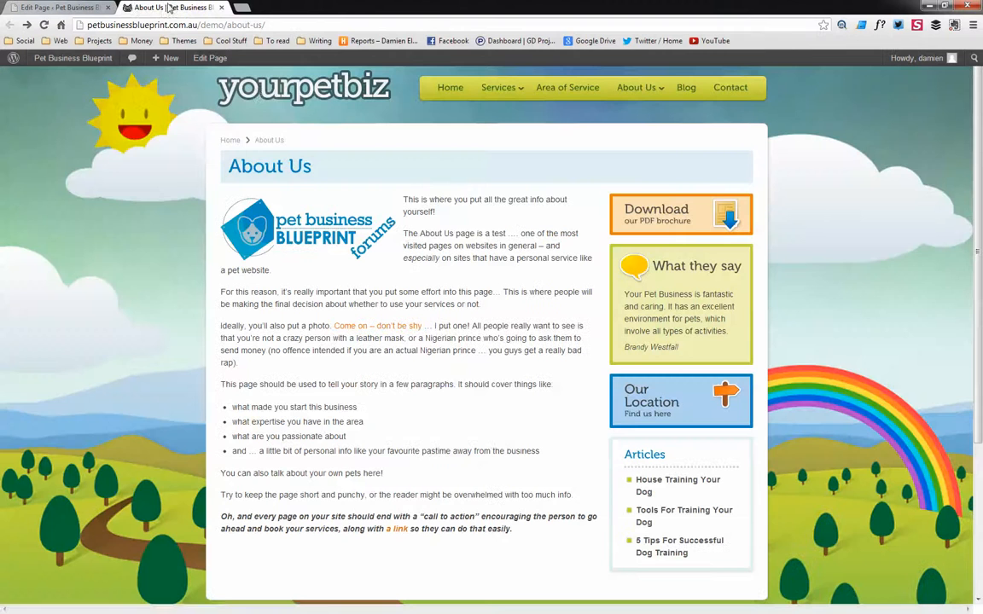
click(264, 93)
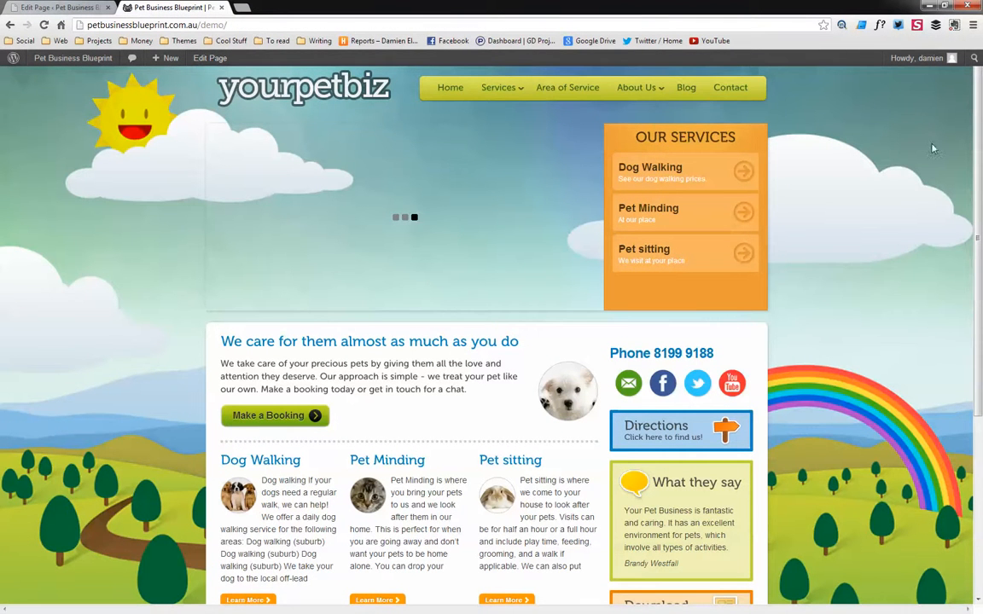
scroll(943, 256, down, 3)
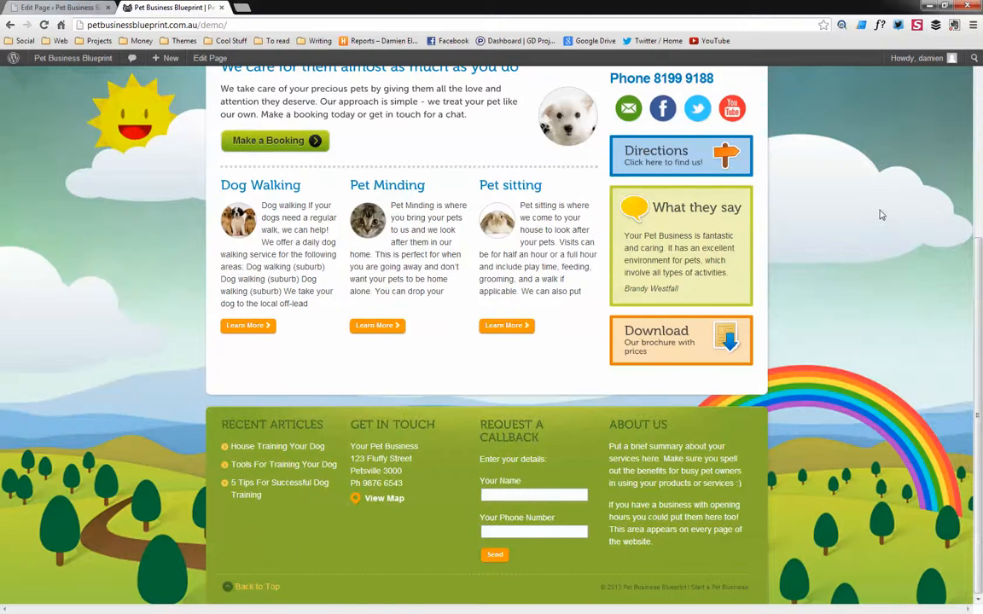
scroll(973, 395, up, 3)
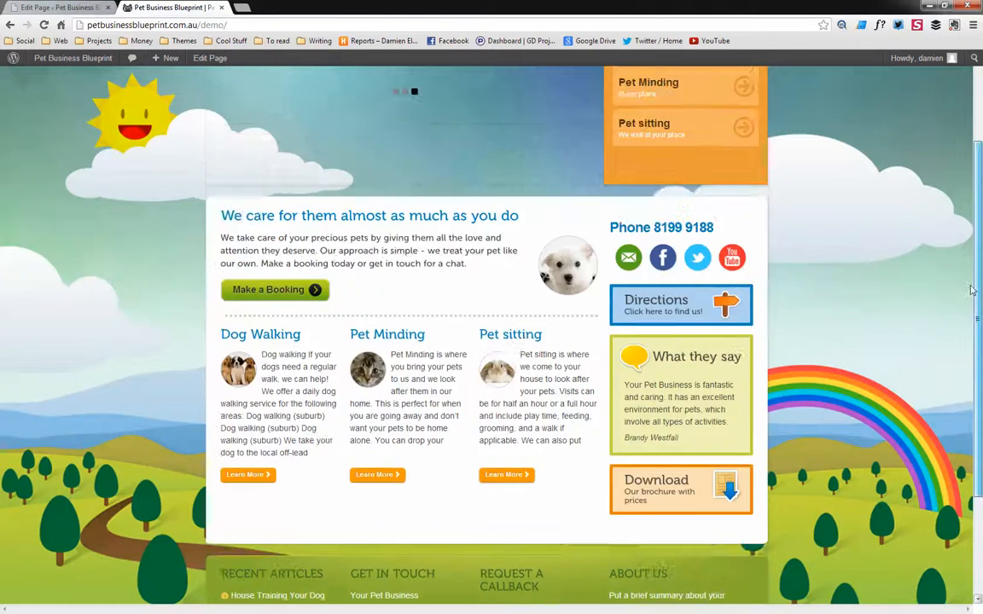
Add the Pet Rescue page to the site's Primary menu, place it between Blog and Contact, and save the menu
click(60, 7)
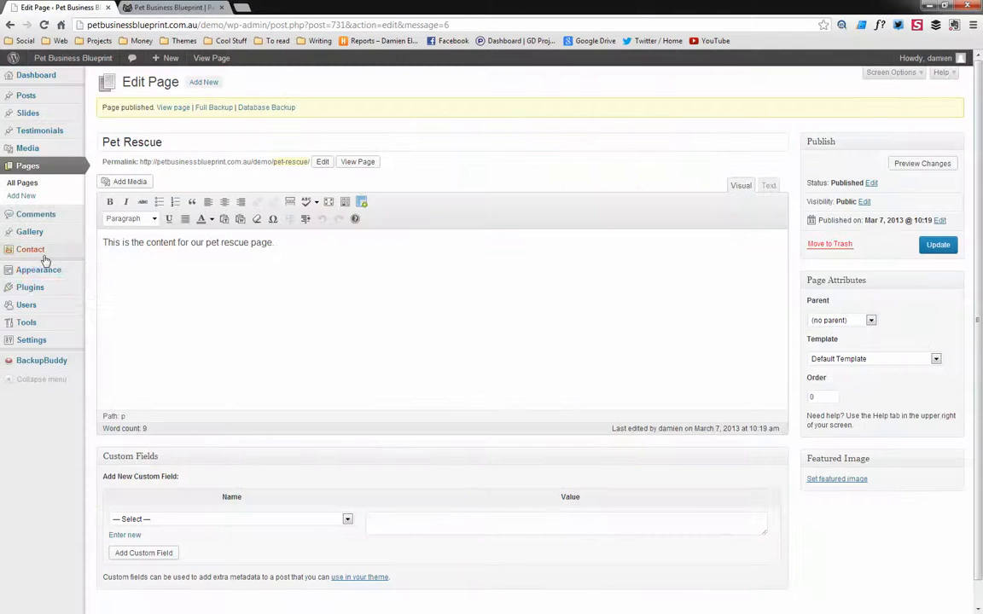
click(113, 296)
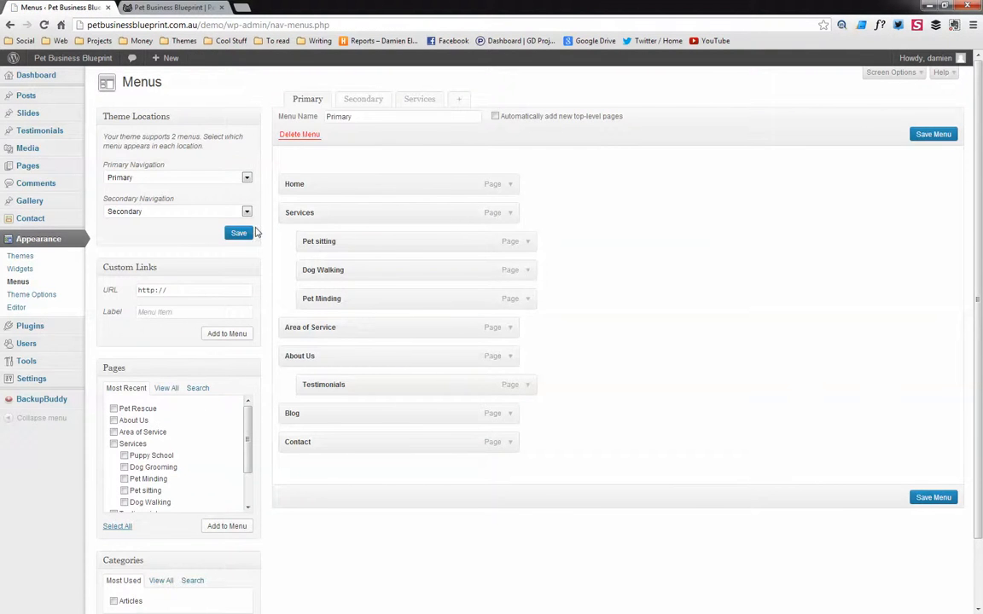
click(162, 8)
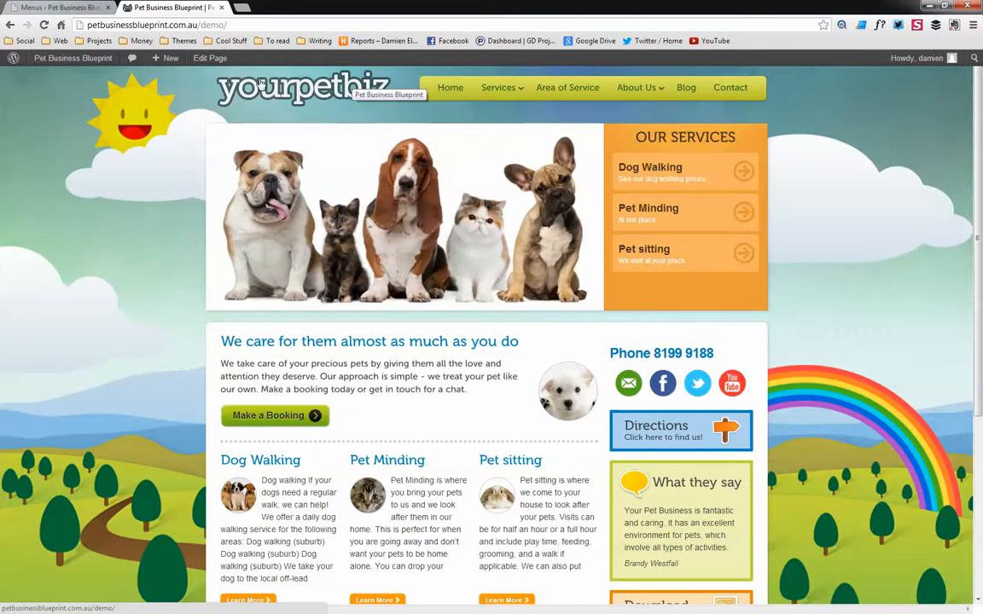
click(89, 8)
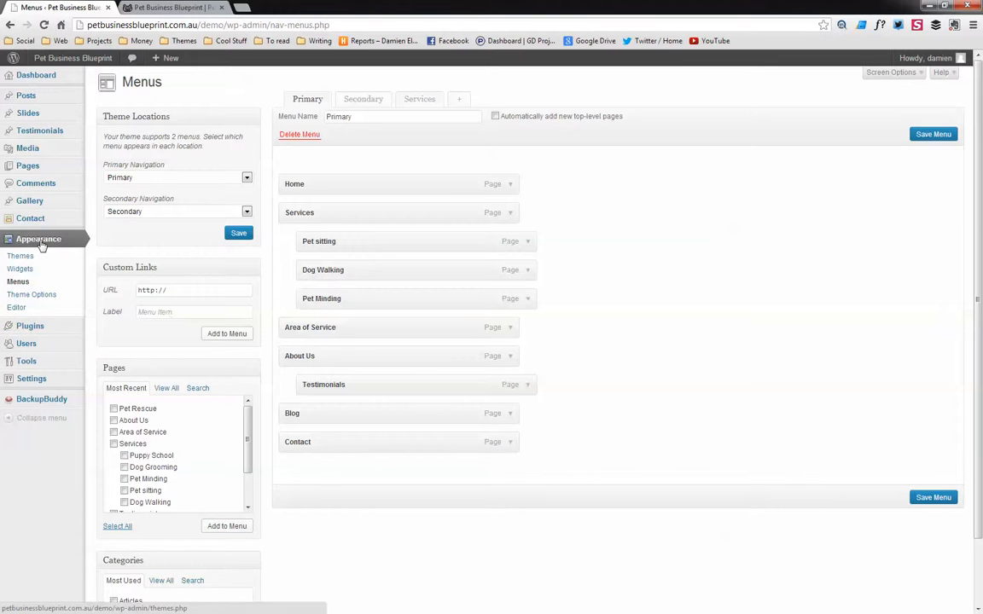
click(24, 283)
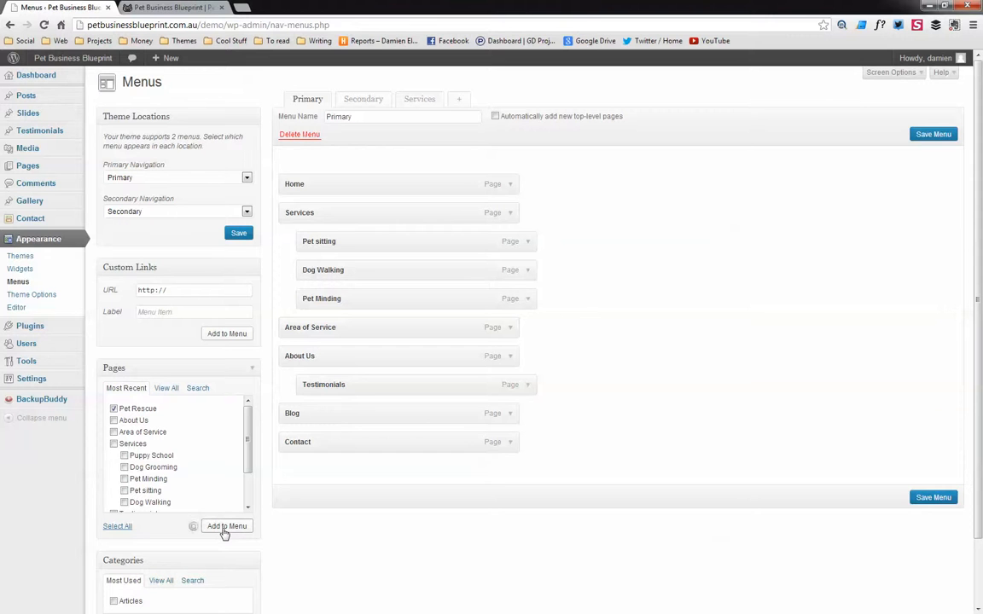
drag(325, 461, 322, 438)
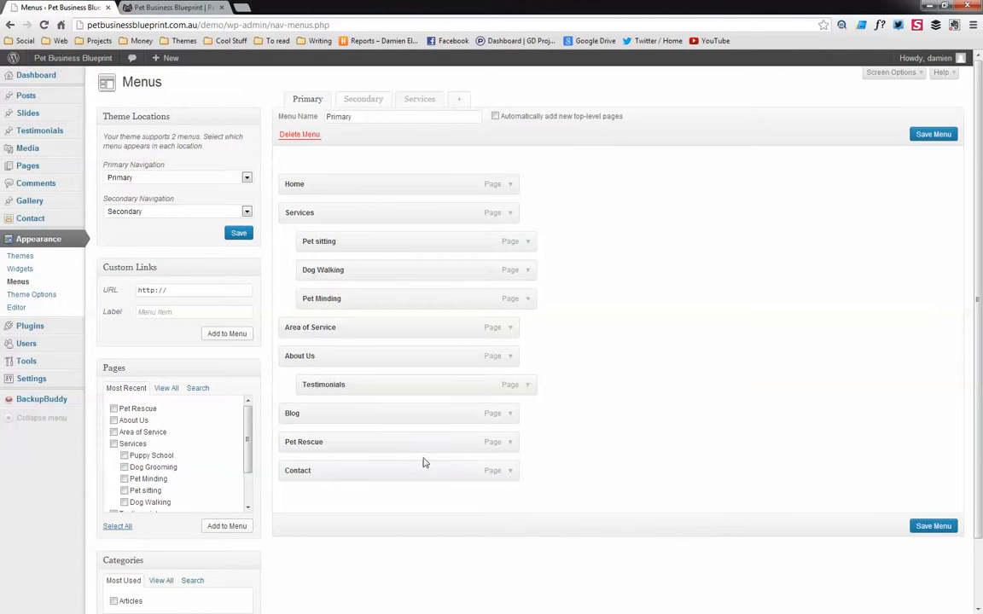
click(936, 526)
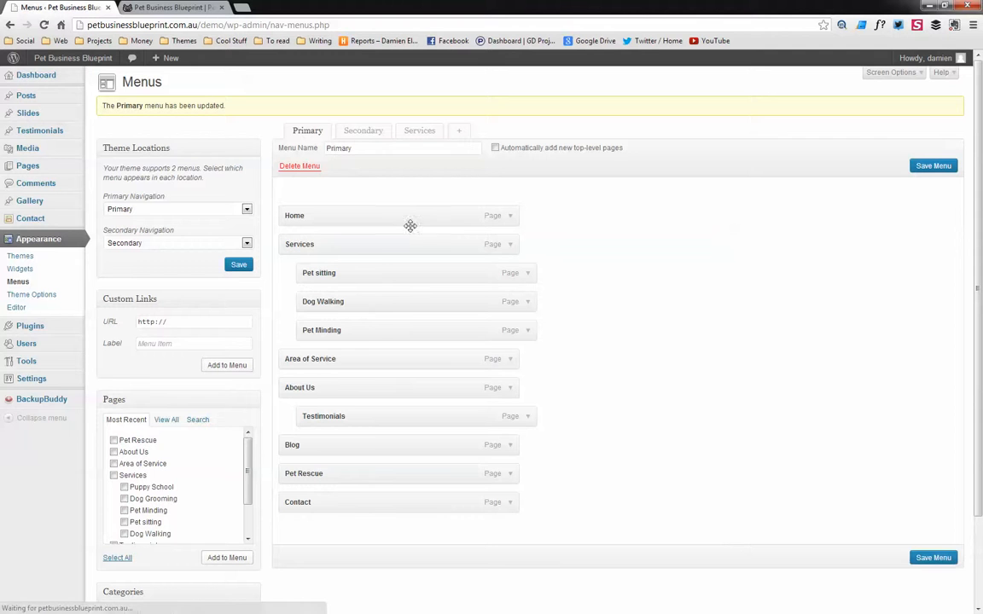
Move Pet Rescue under Services in the Primary menu, between Pet sitting and Dog Walking, and save the menu
drag(331, 469, 352, 303)
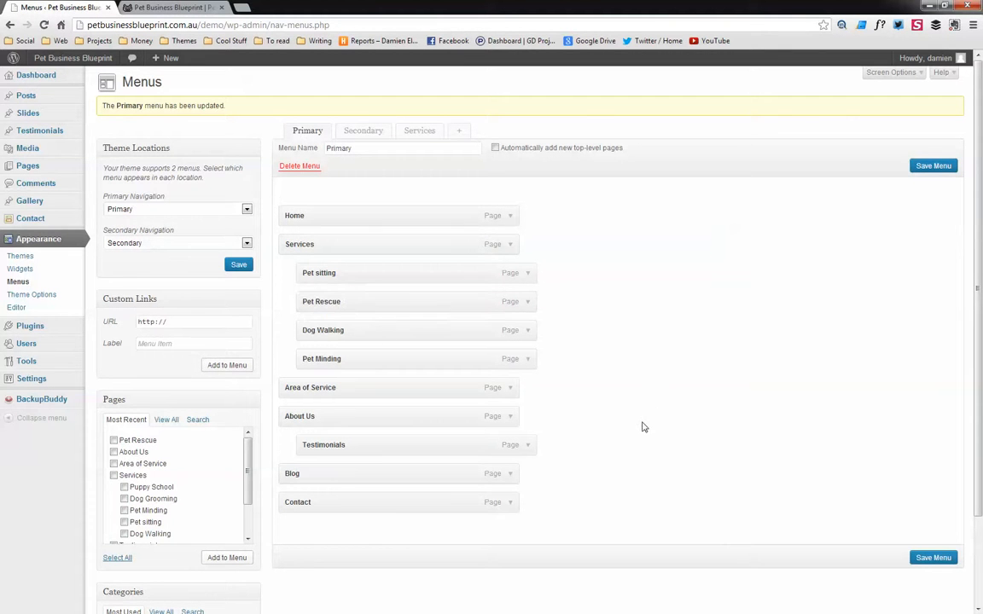
click(934, 558)
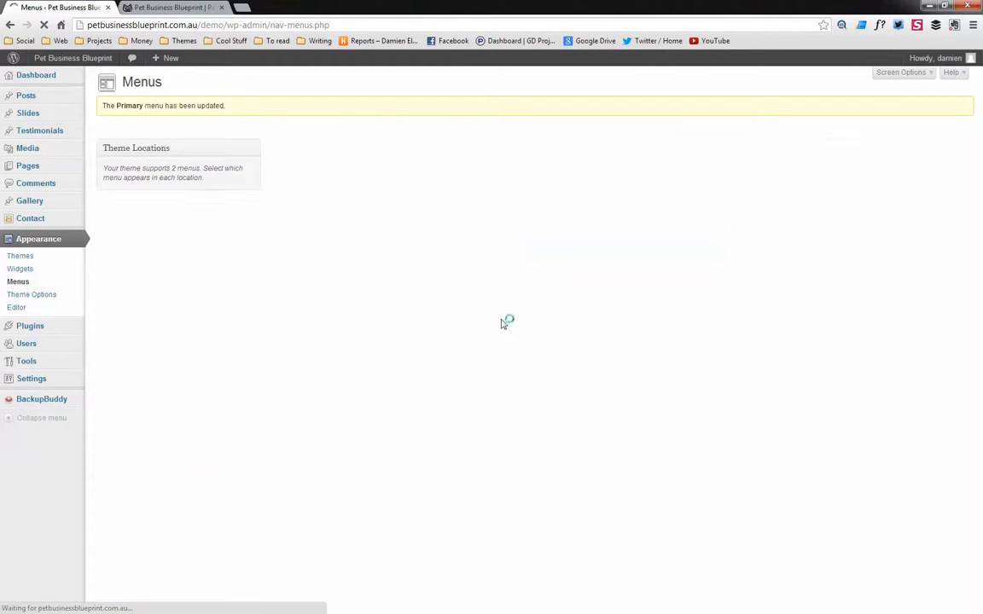
Reload the live site and open the Pet Rescue page from its Services navigation
click(171, 6)
key(F5)
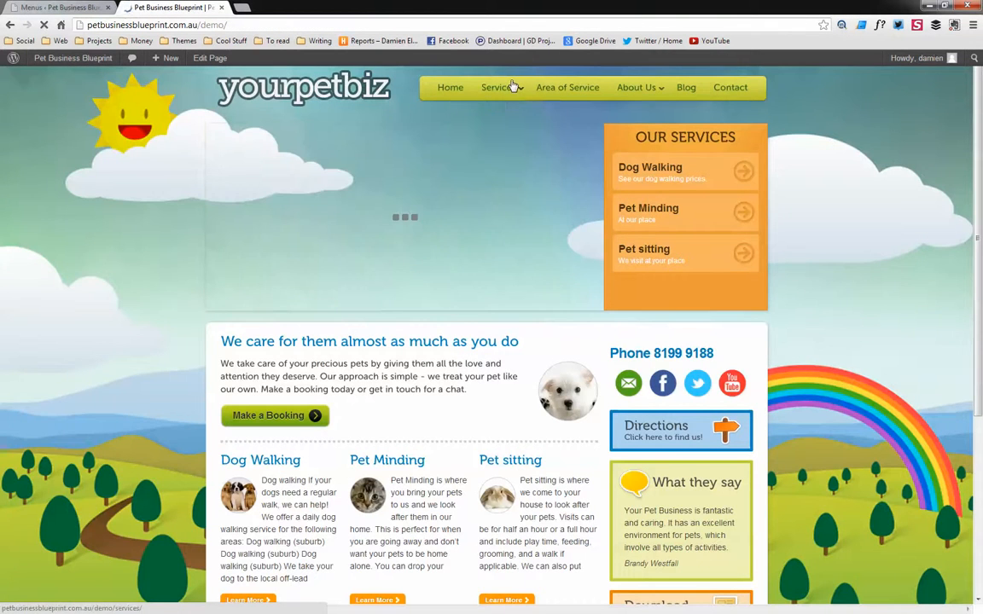
click(513, 87)
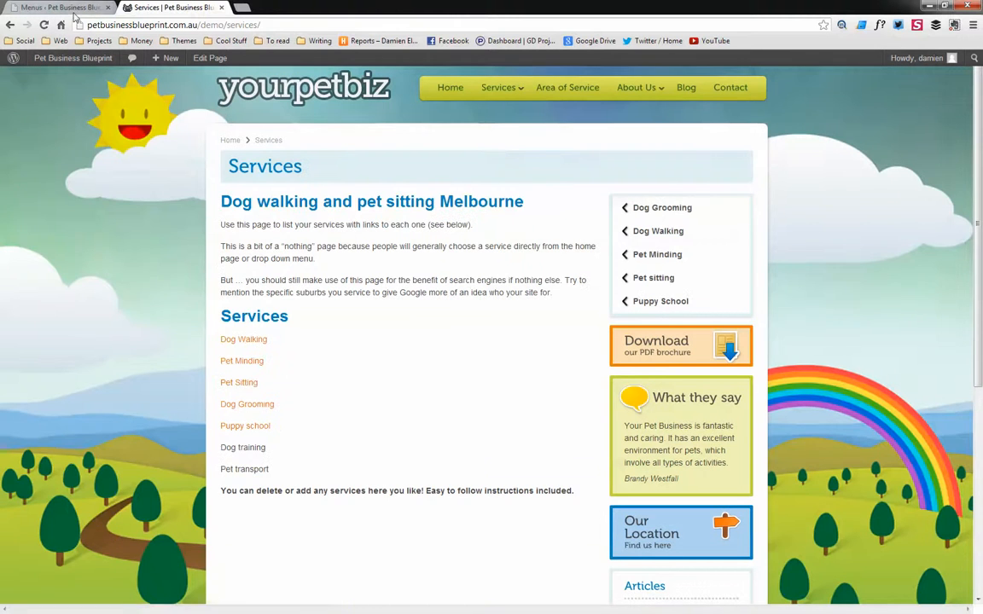
mouse_move(515, 89)
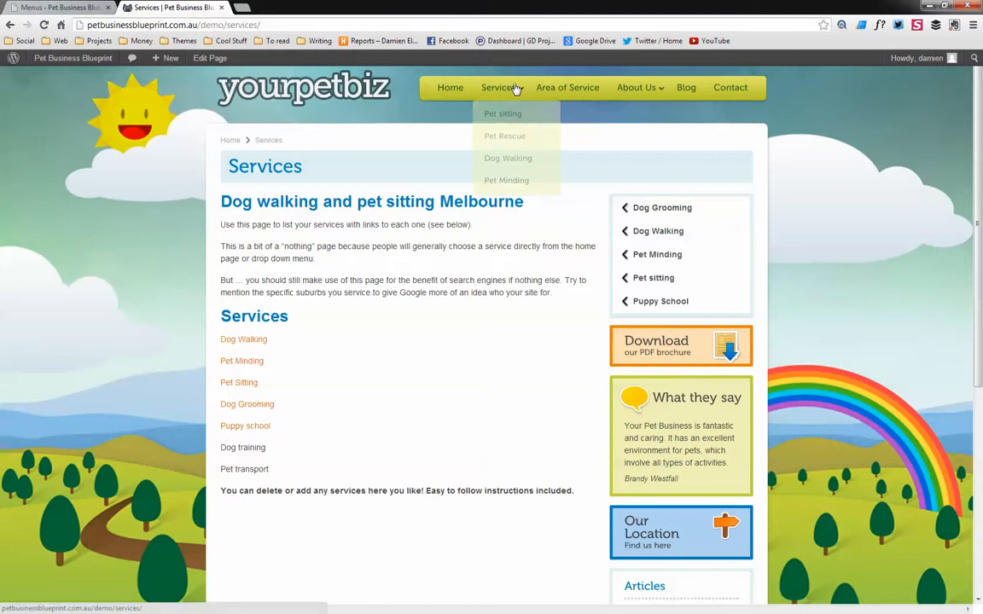
click(517, 139)
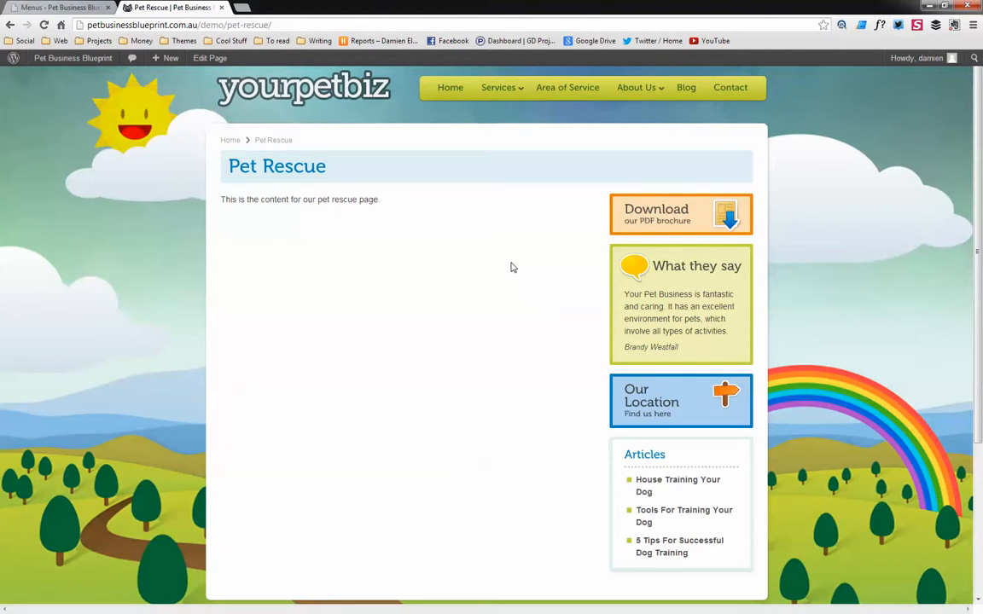
Compare the Secondary menu with the home page's Our Services list, and add Pet Rescue to it between Dog Walking and Pet Minding
click(85, 7)
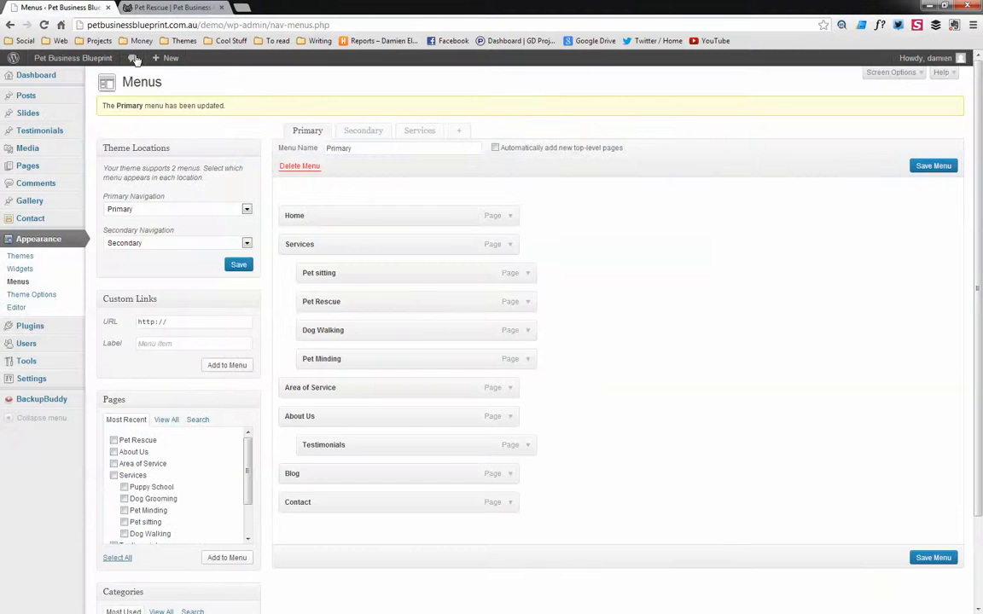
click(357, 132)
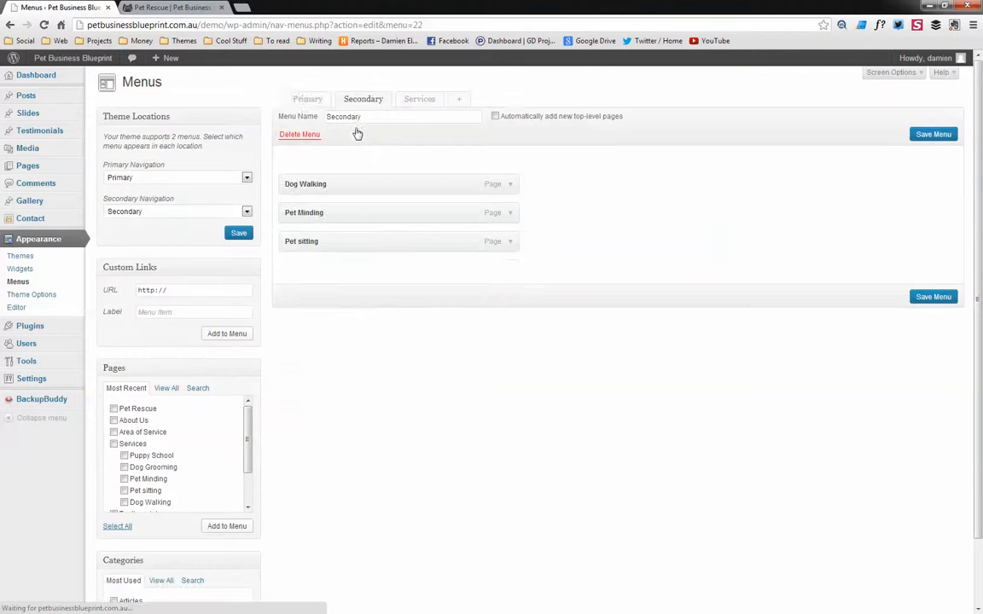
key(ctrl+Tab)
click(261, 92)
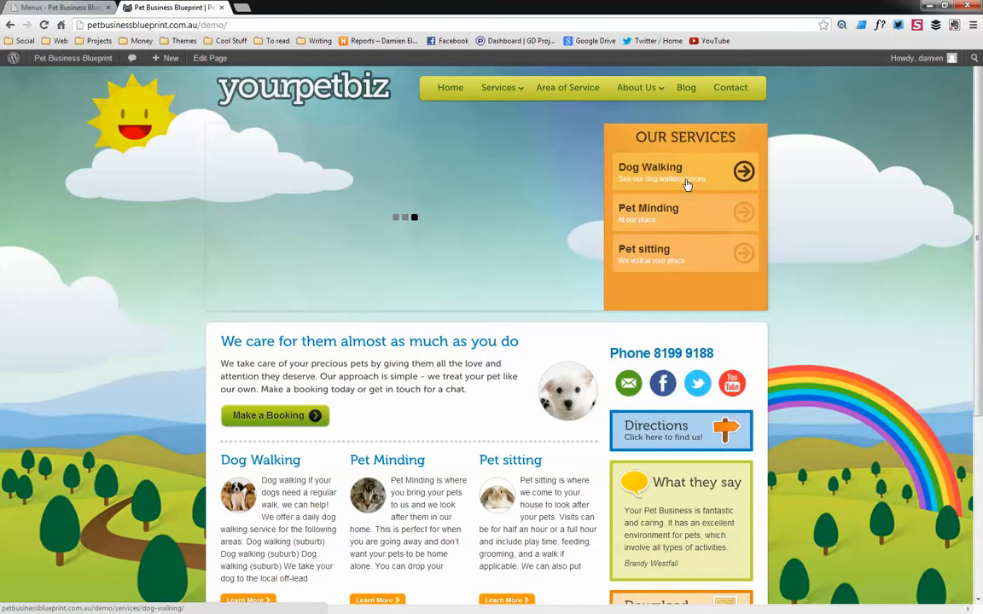
click(62, 7)
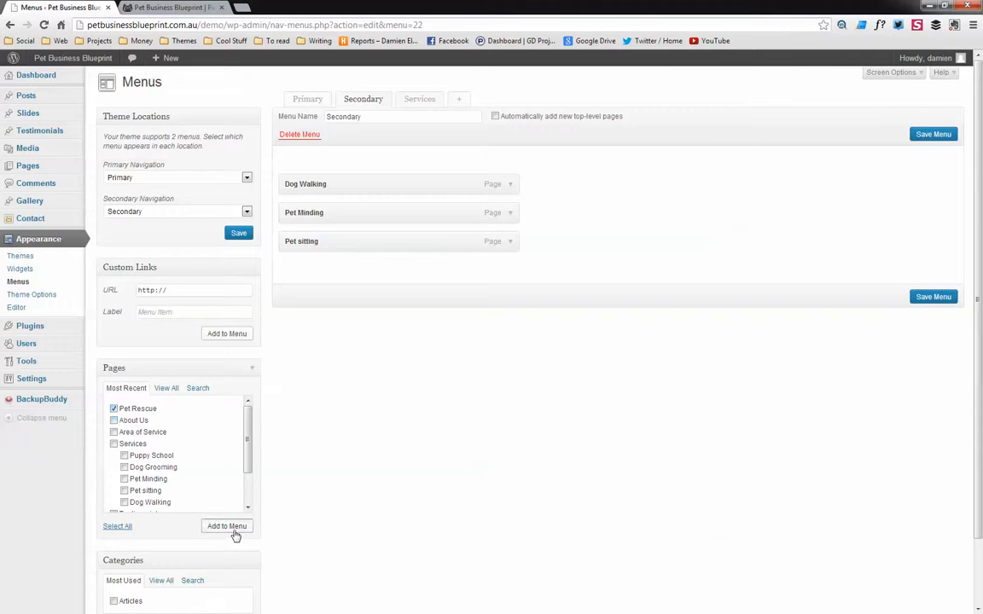
drag(376, 274, 379, 214)
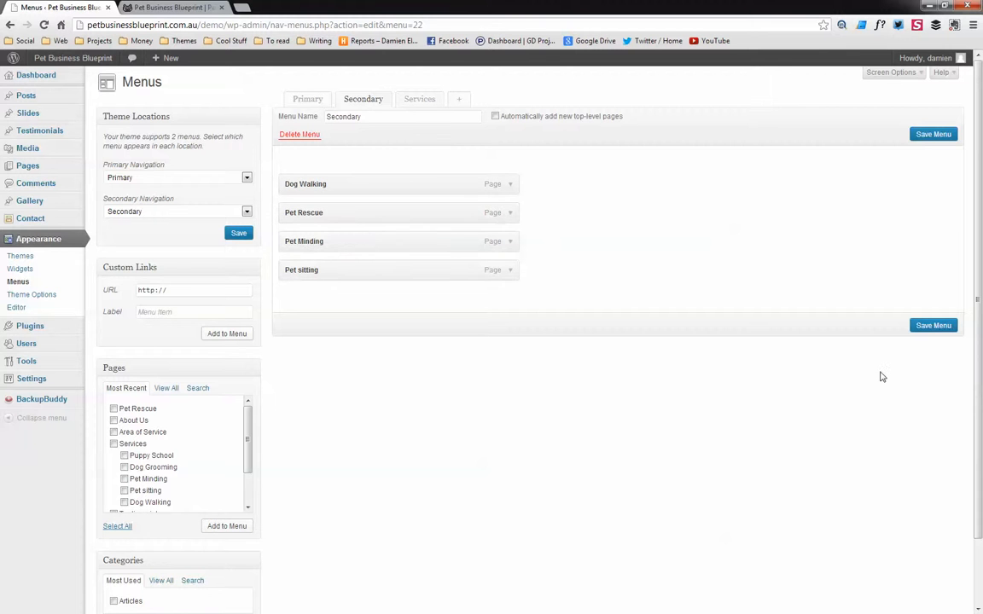
Save the Secondary menu, and browse through the Our Services list on the live home page to check it
click(942, 331)
click(144, 7)
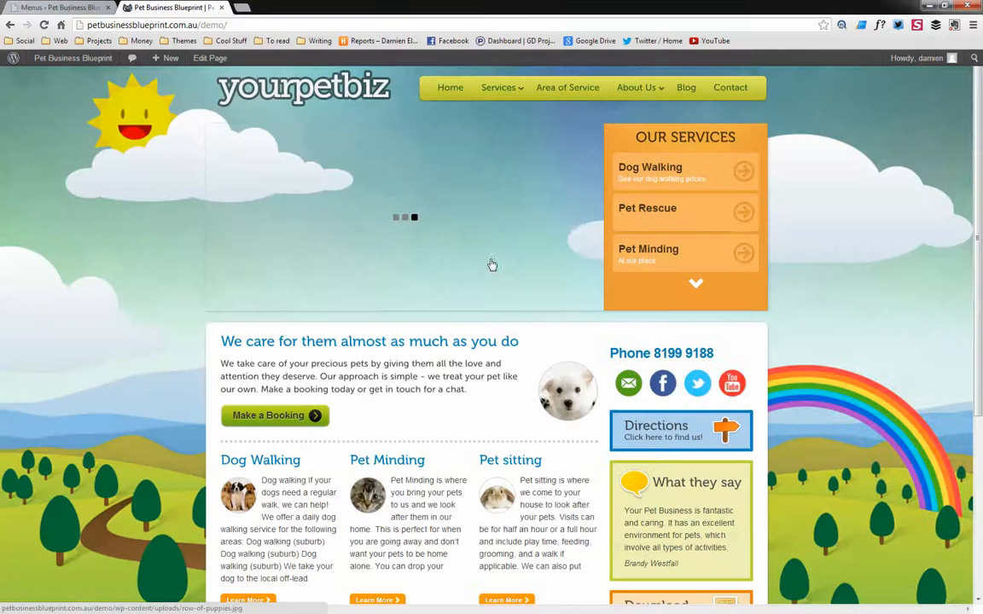
click(695, 284)
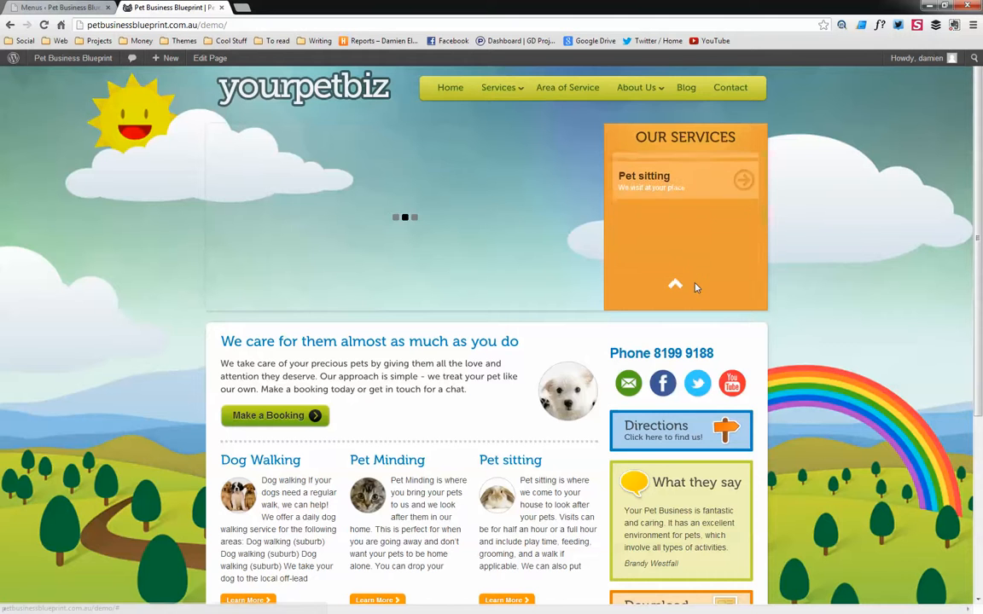
click(675, 283)
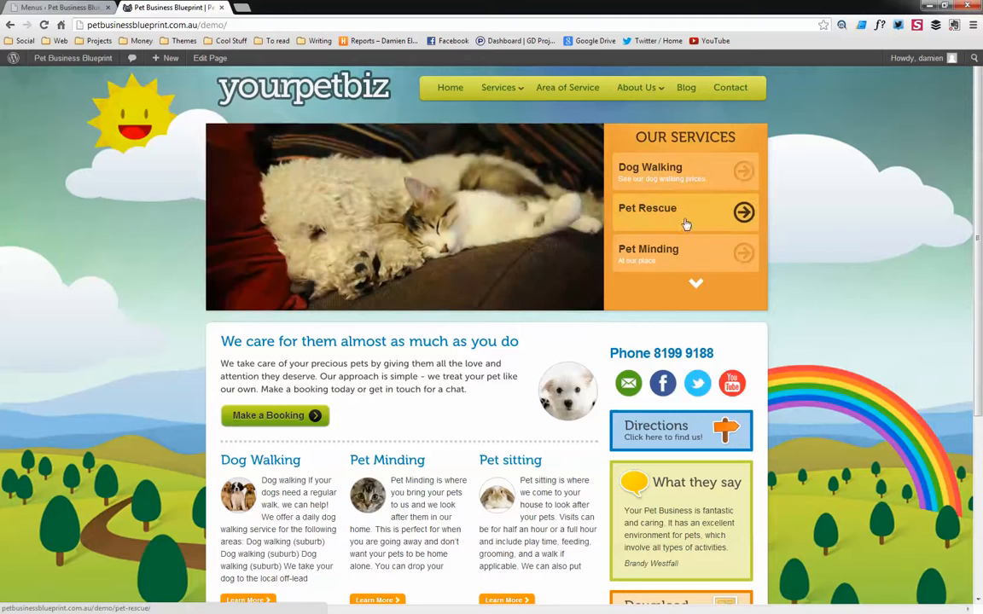
Set the title attribute of Pet Rescue in the Secondary menu to "We rescue pets!", save the menu, and reload the live home page
click(58, 8)
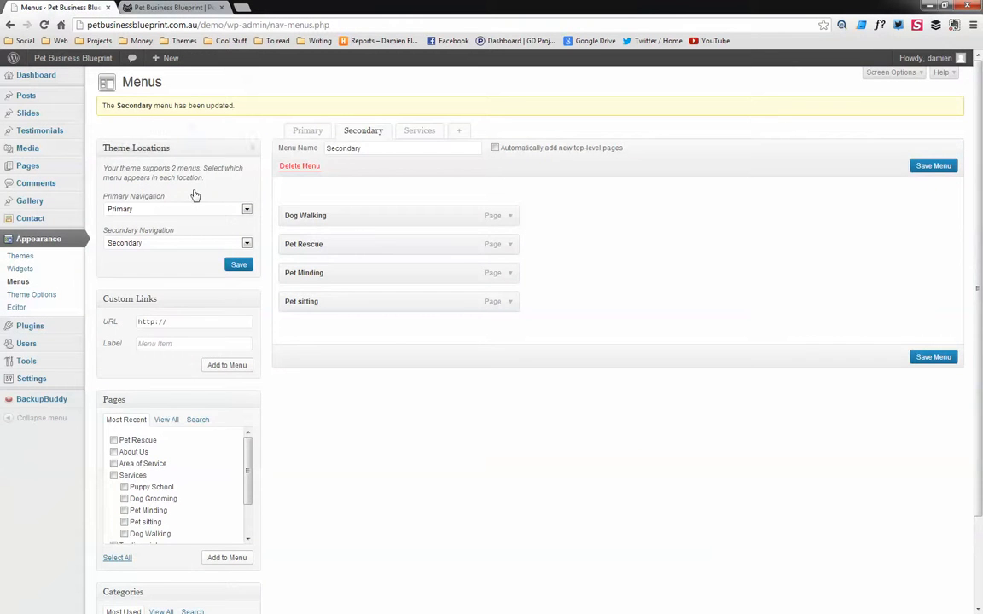
click(509, 248)
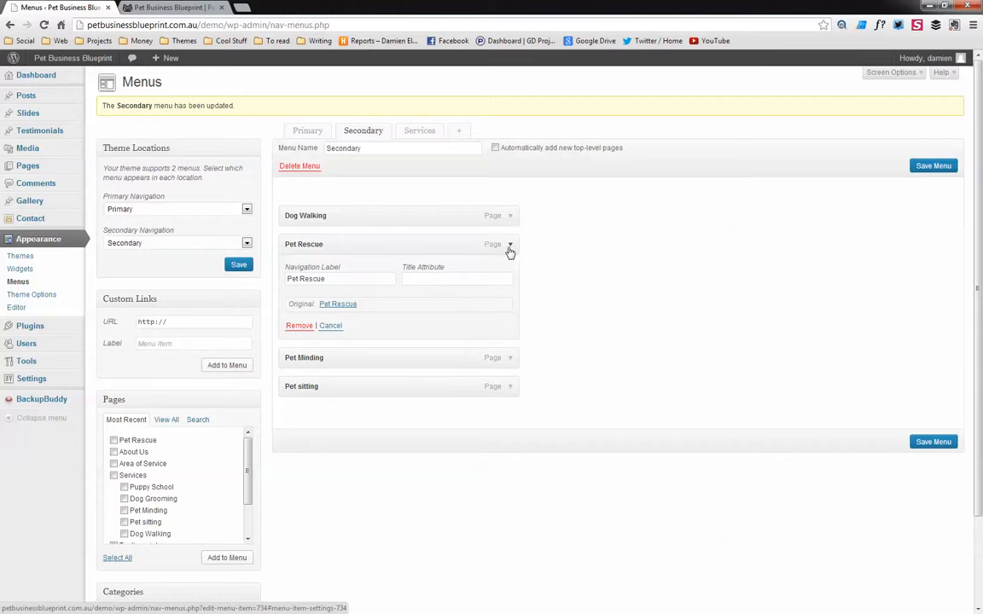
click(428, 278)
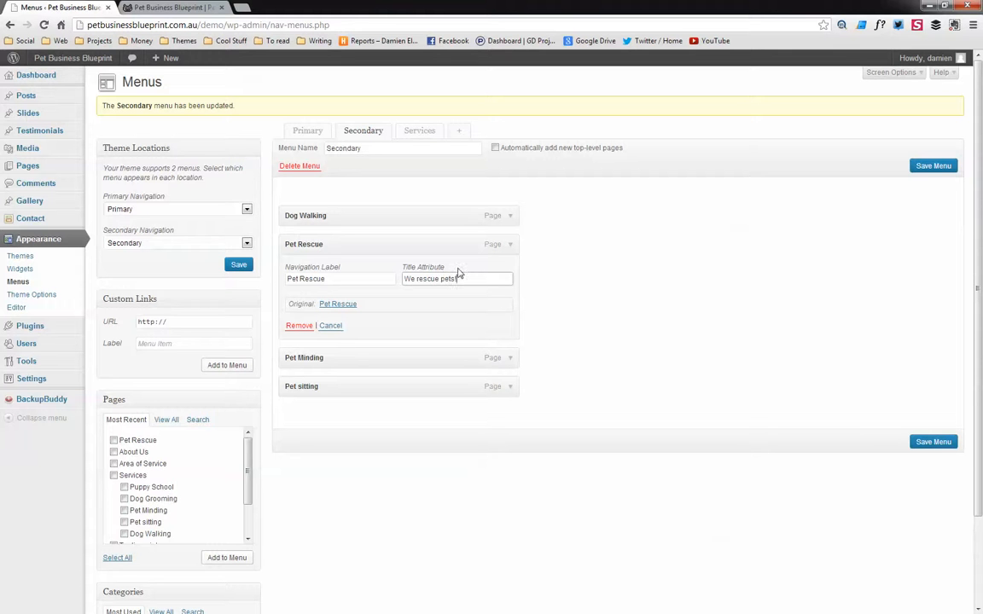
click(932, 441)
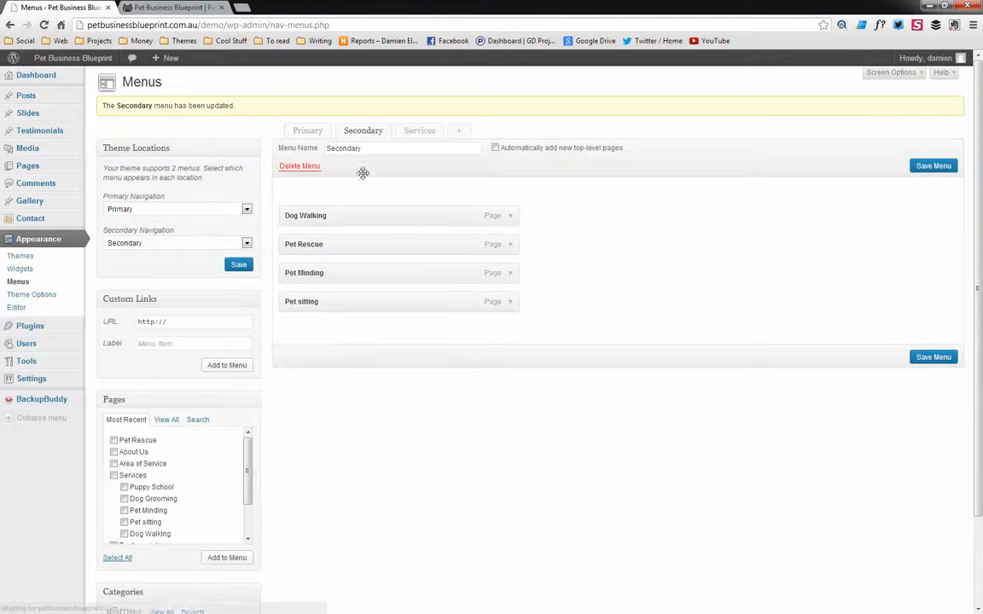
click(204, 6)
click(44, 24)
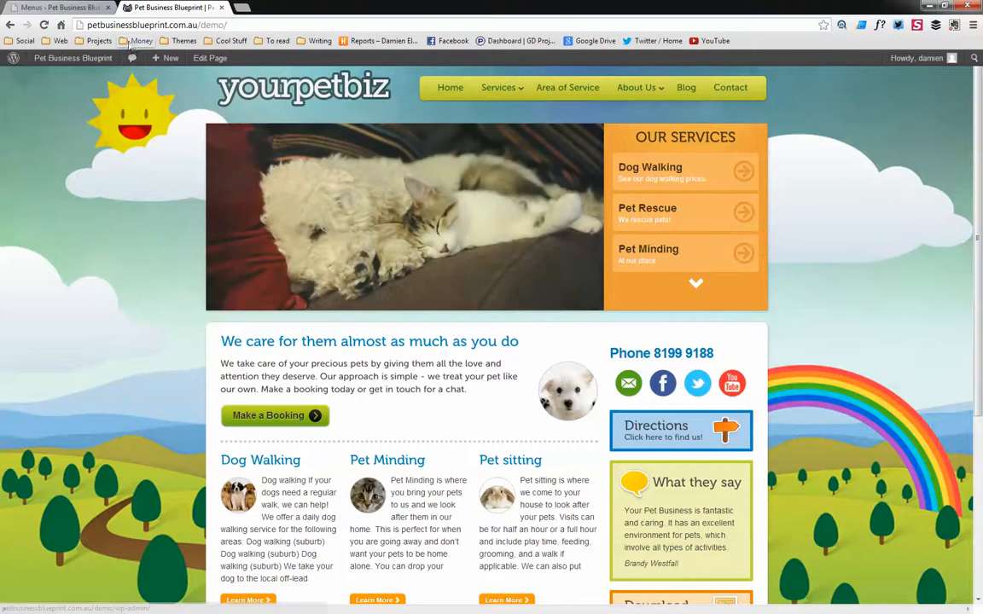
Remove Pet Rescue from the Secondary menu, save the menu, and check the Our Services list on the live home page
click(90, 7)
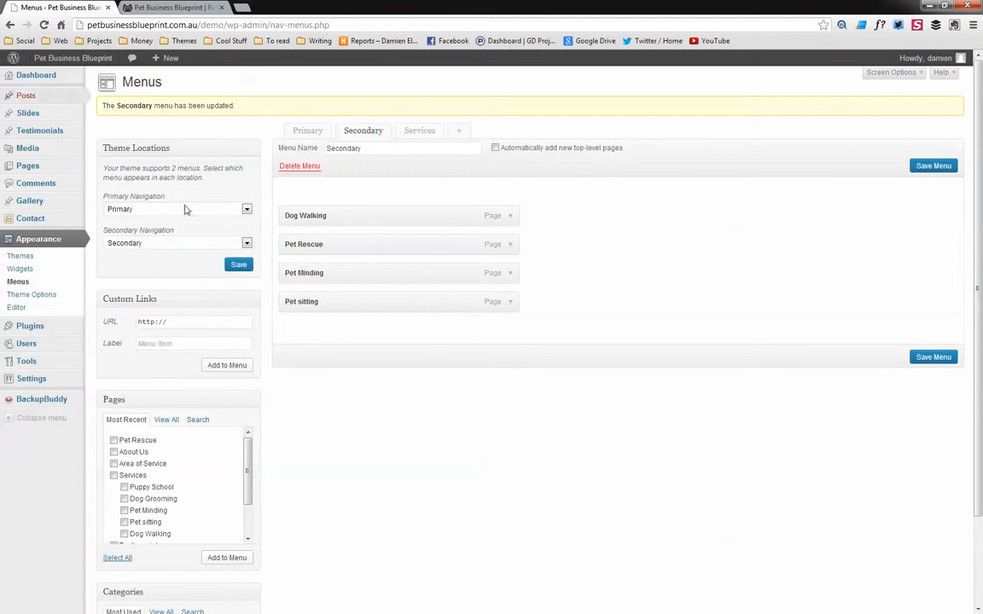
click(510, 246)
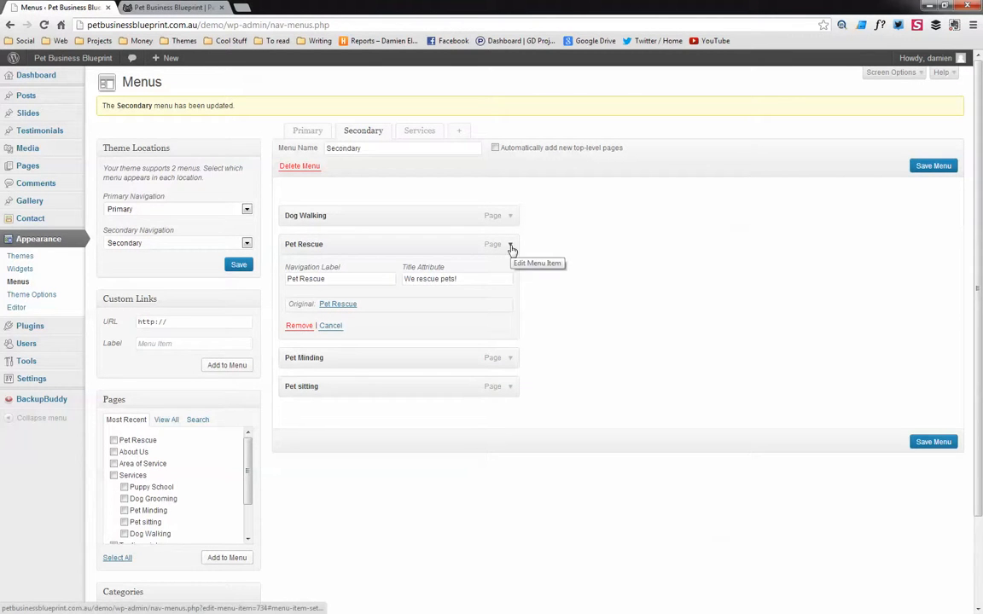
click(297, 326)
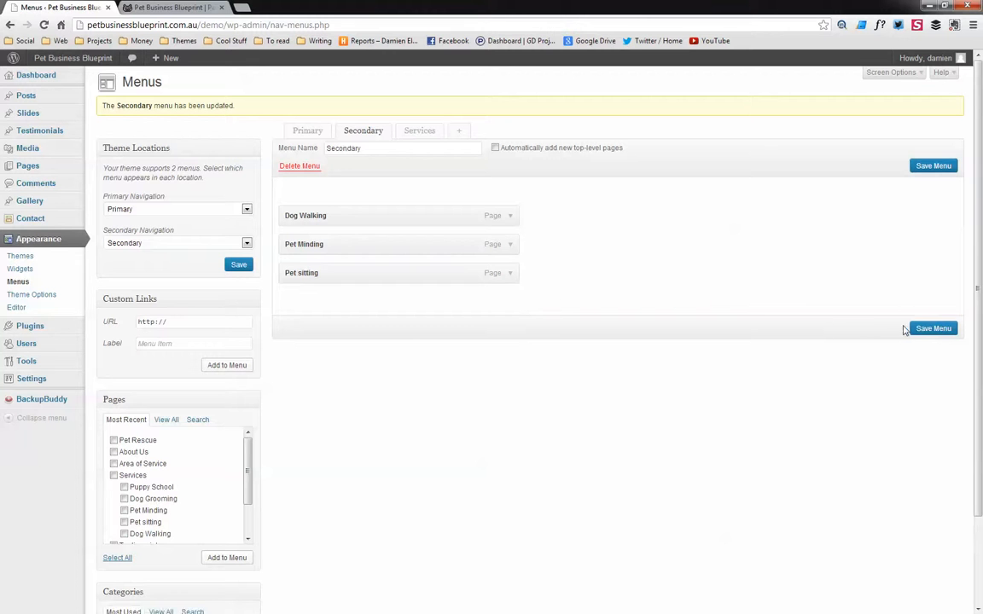
click(916, 331)
click(170, 7)
click(275, 91)
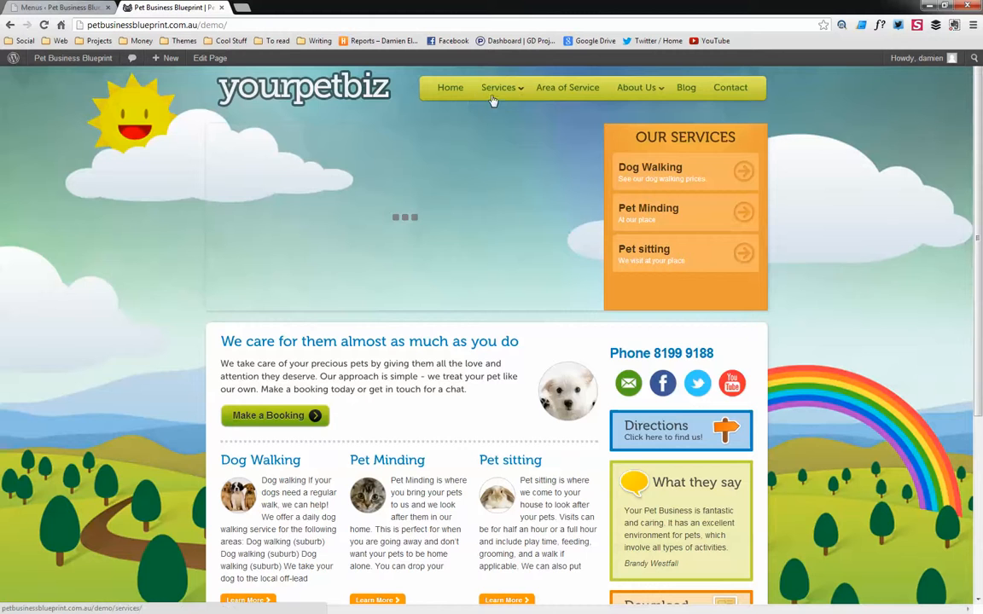
mouse_move(526, 96)
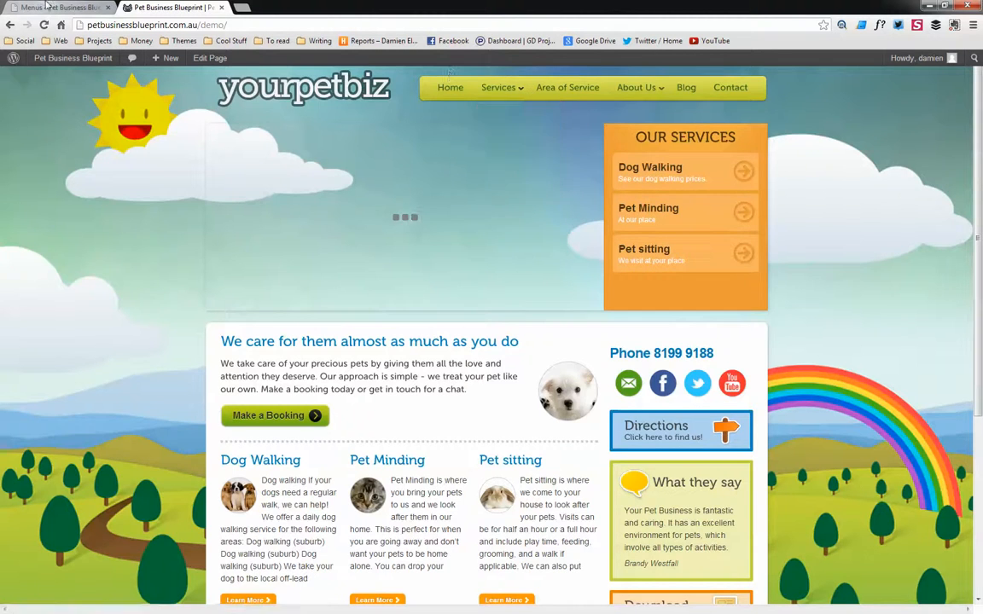
Remove Pet Rescue from under Services in the Primary menu, save the menu, and look over the live home page
key(ctrl+Tab)
click(312, 134)
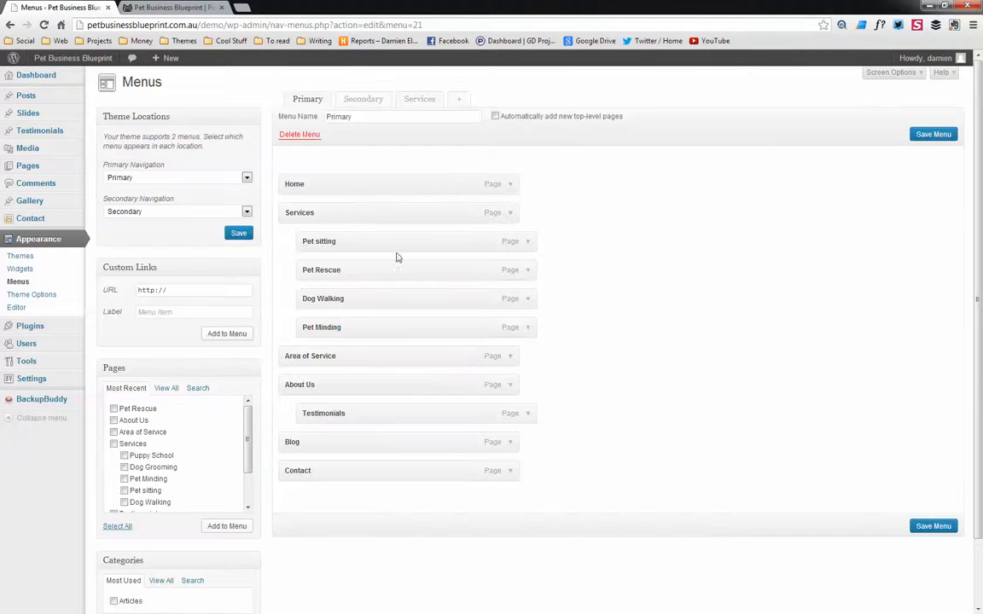
click(528, 272)
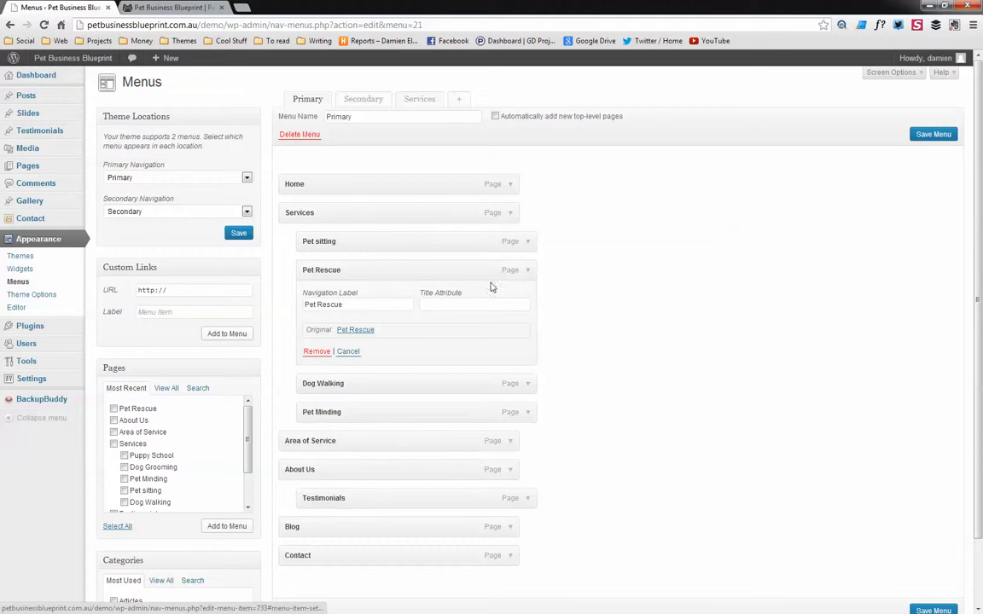
click(317, 351)
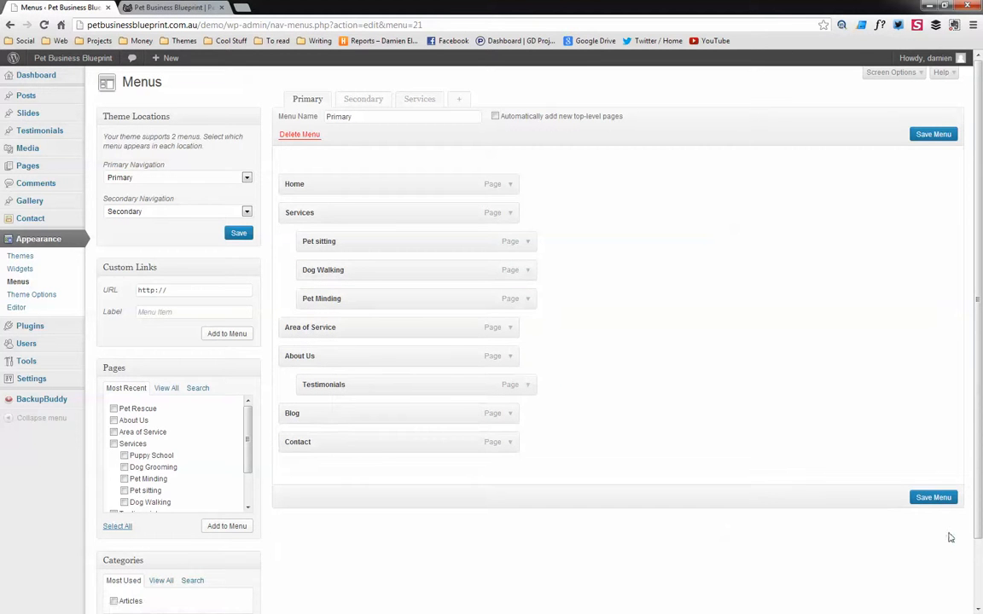
click(933, 500)
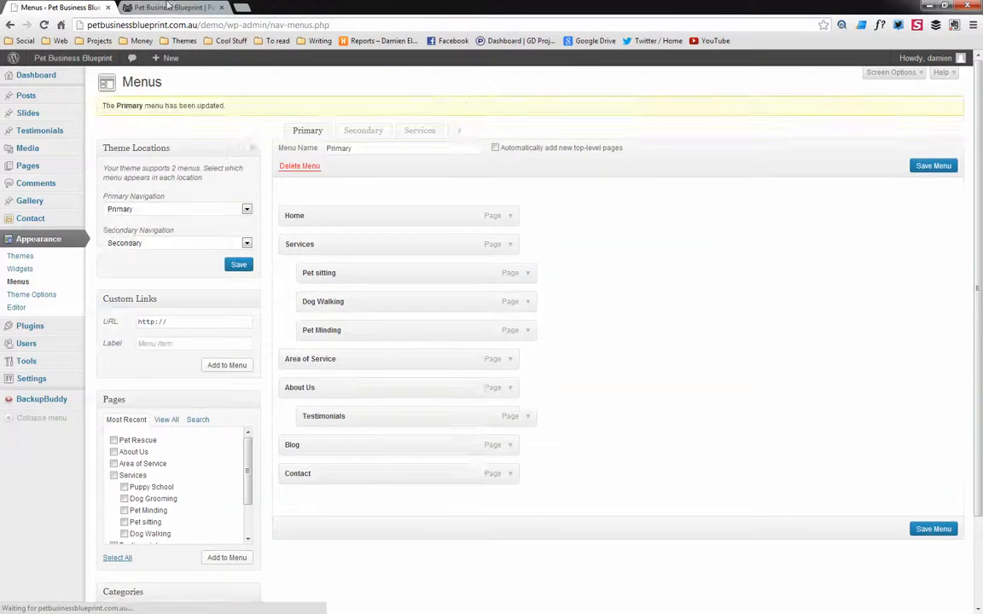
key(ctrl+Tab)
click(290, 113)
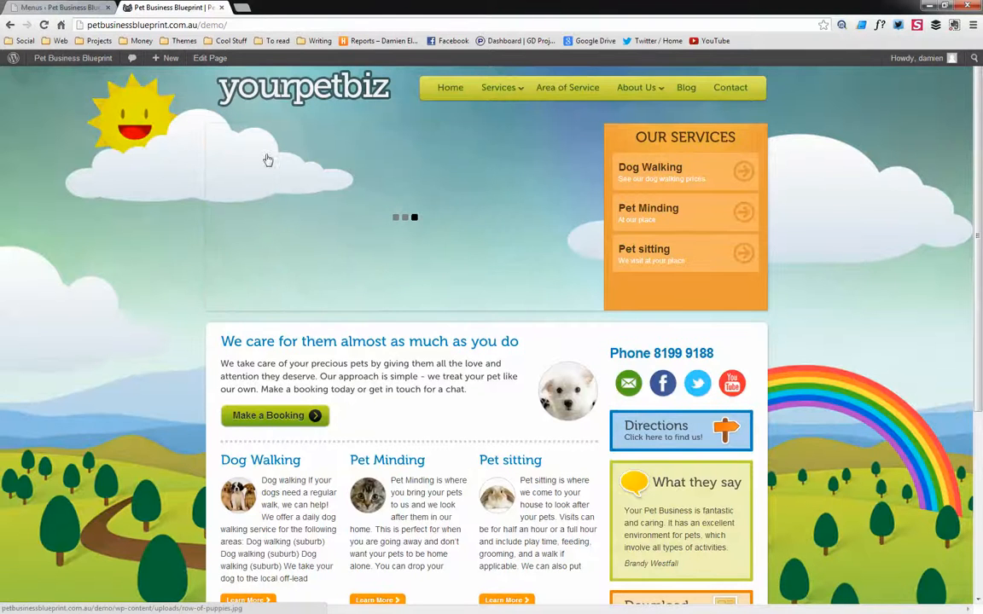
drag(977, 173, 971, 146)
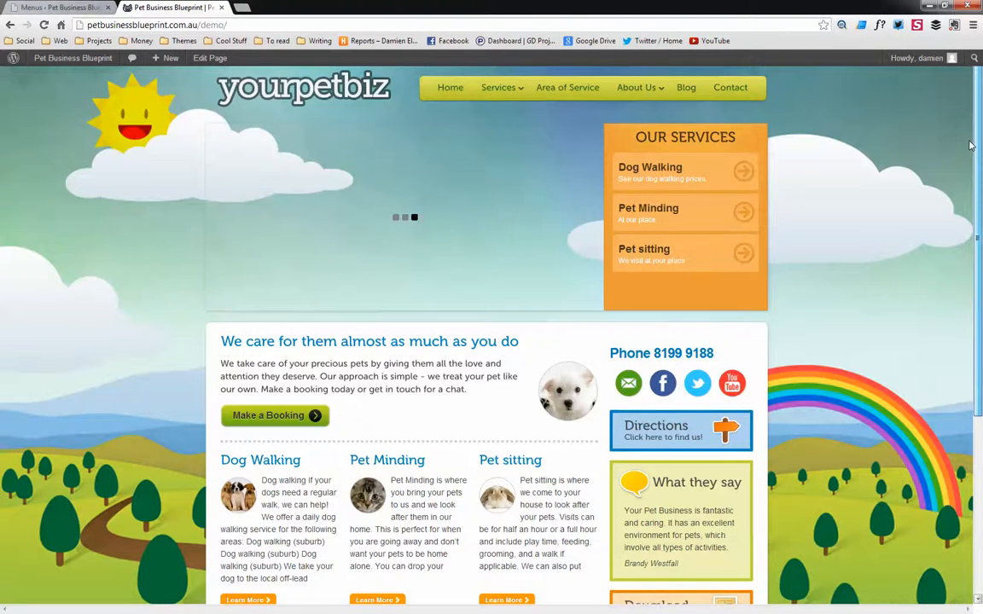
scroll(970, 145, down, 4)
scroll(926, 155, up, 4)
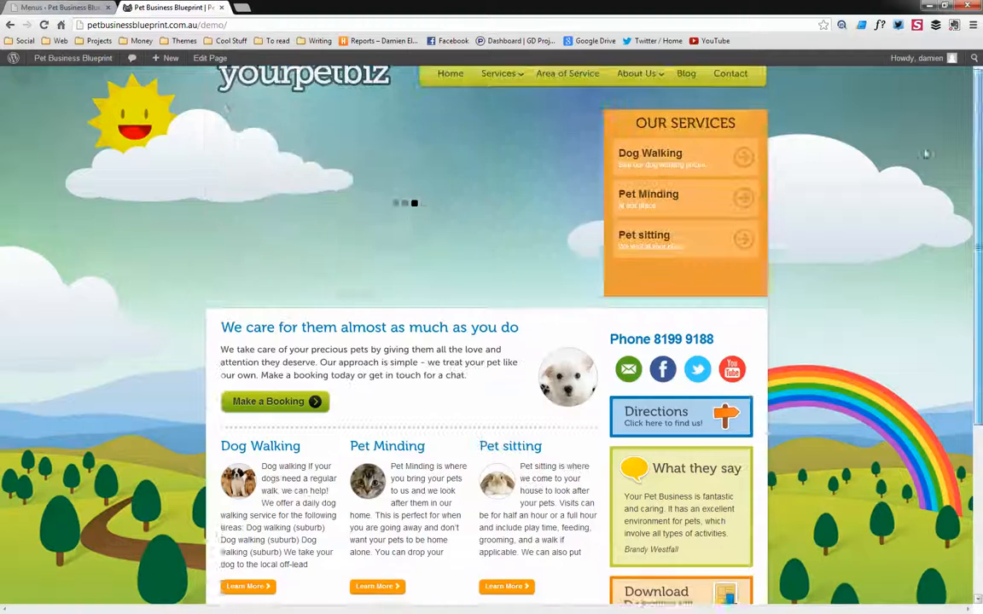